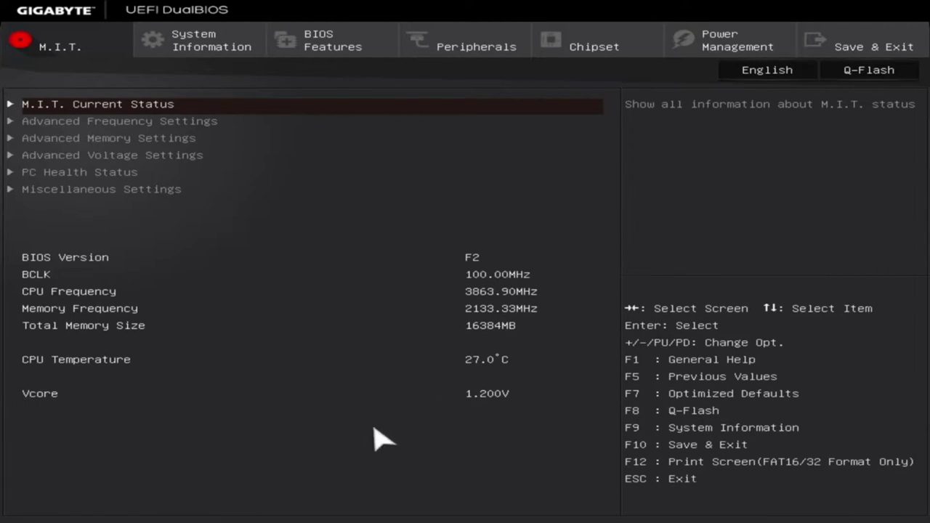
Examine the CPU ratios, core temperatures and memory timings in M.I.T. Current Status.
key(Return)
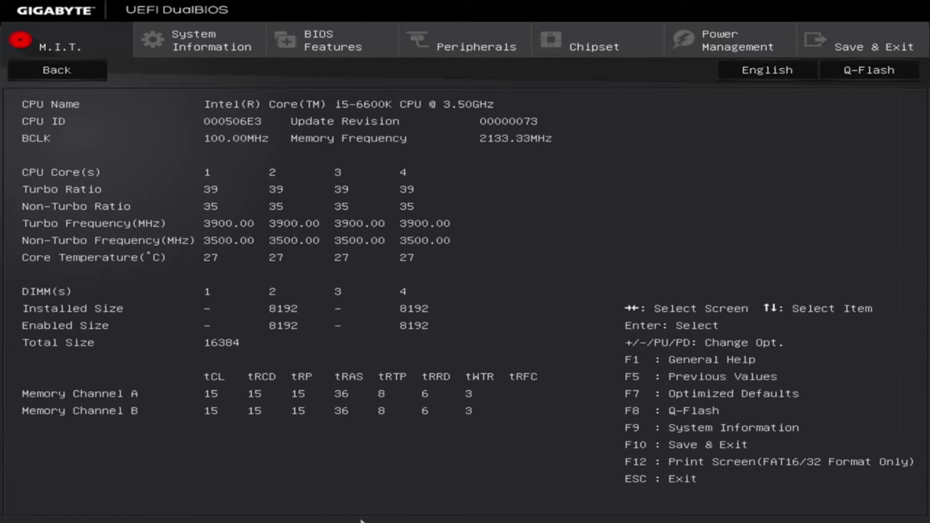
key(Escape)
Examine the preset overclocks offered for CPU Upgrade in Advanced Frequency Settings, leaving the setting on Auto.
key(Down)
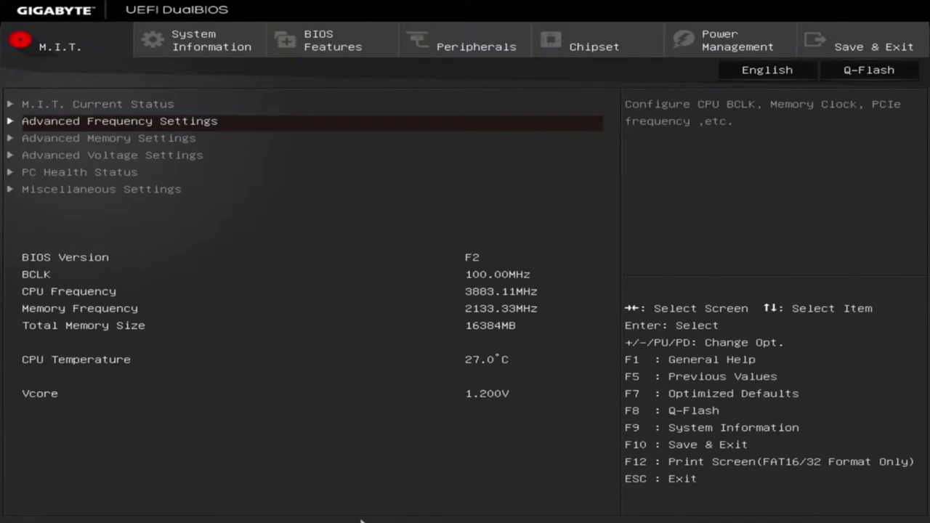
key(Return)
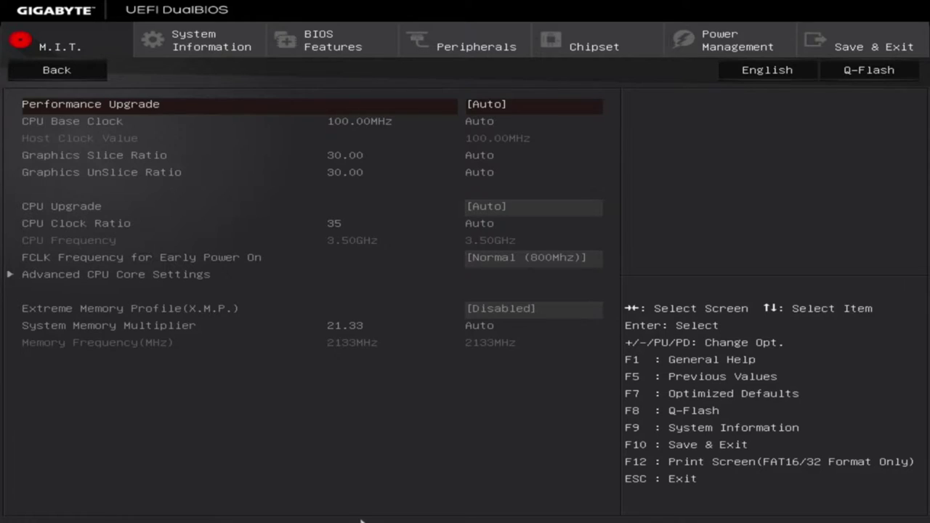
key(Down)
key(Down)
key(Down)
key(Down)
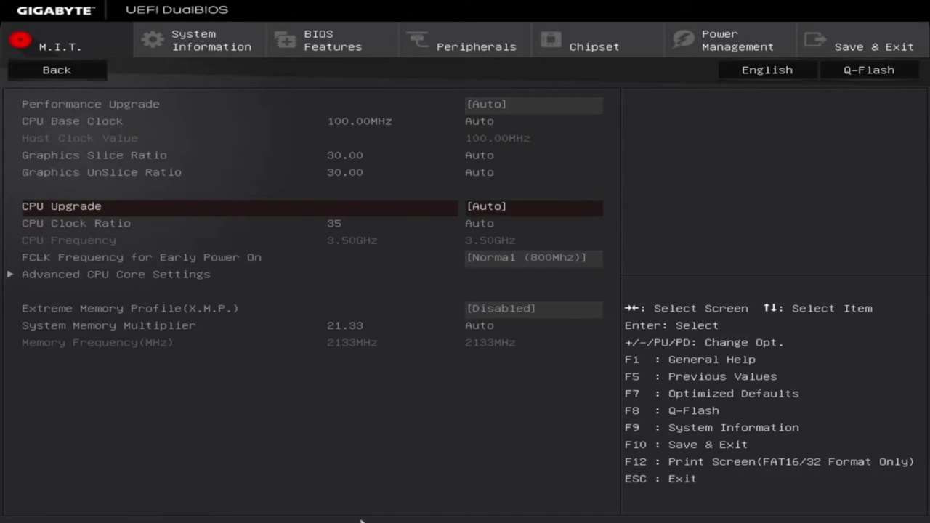
key(Return)
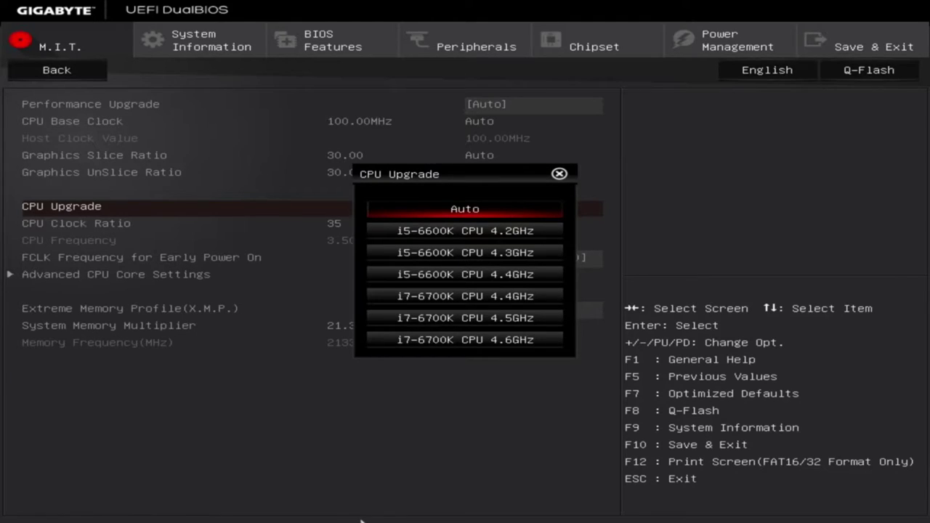
key(Down)
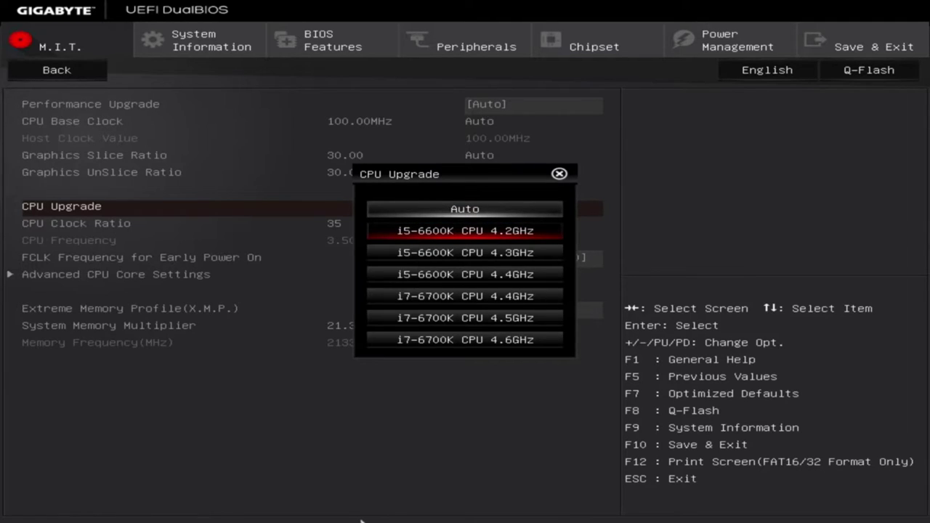
key(Escape)
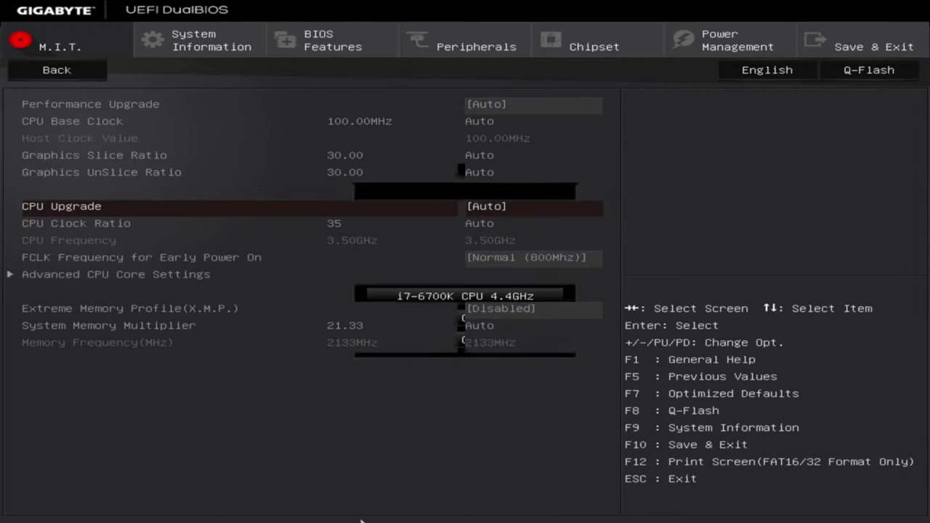
Examine the CPU clock, turbo ratio and power limit settings in Advanced CPU Core Settings.
key(Down)
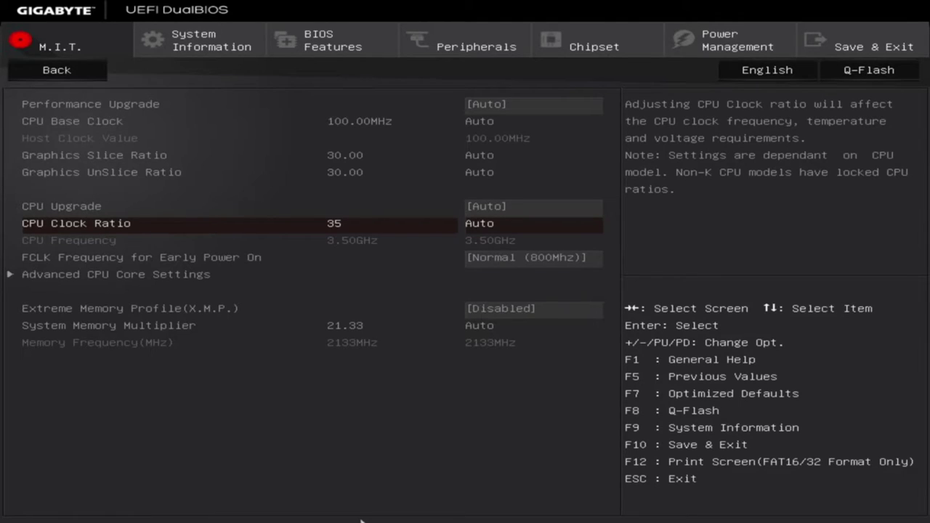
key(Down)
key(Down)
key(Return)
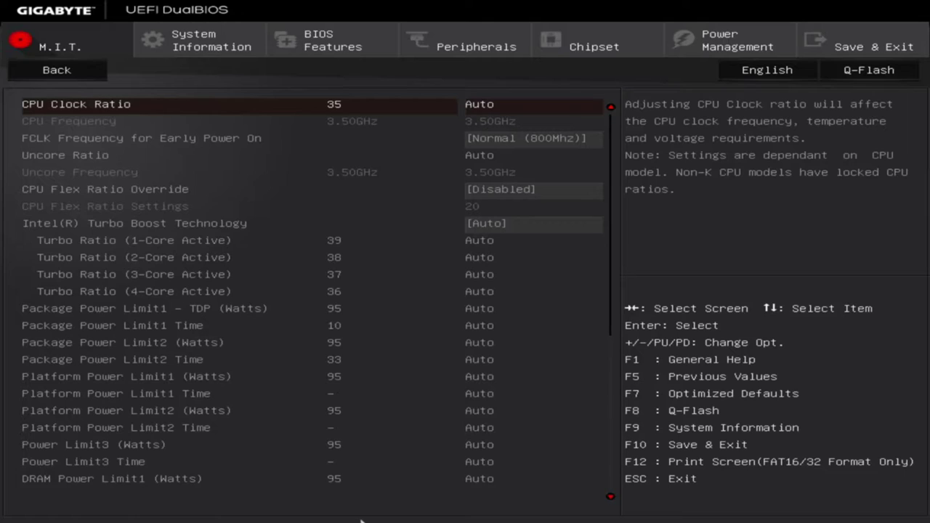
key(Down)
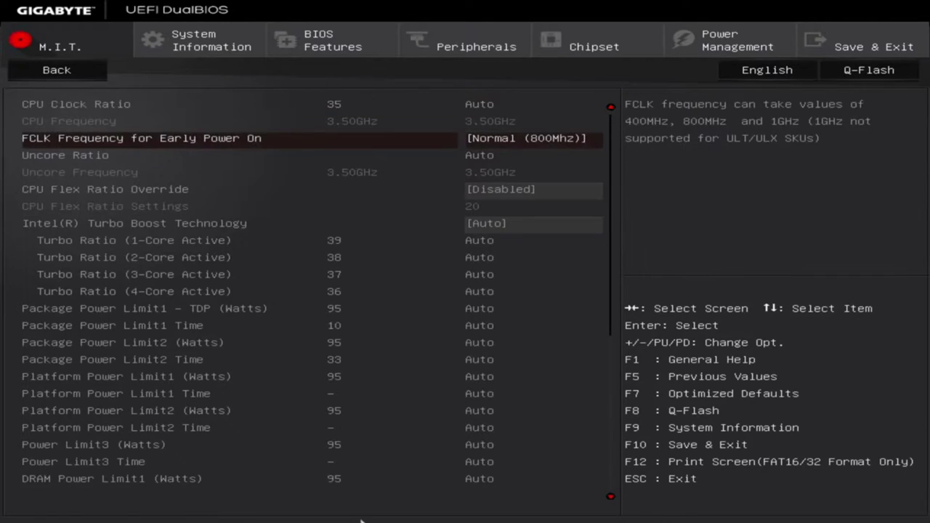
key(Escape)
Review the X.M.P. profile and memory multiplier settings, including those in Advanced Memory Settings.
key(Down)
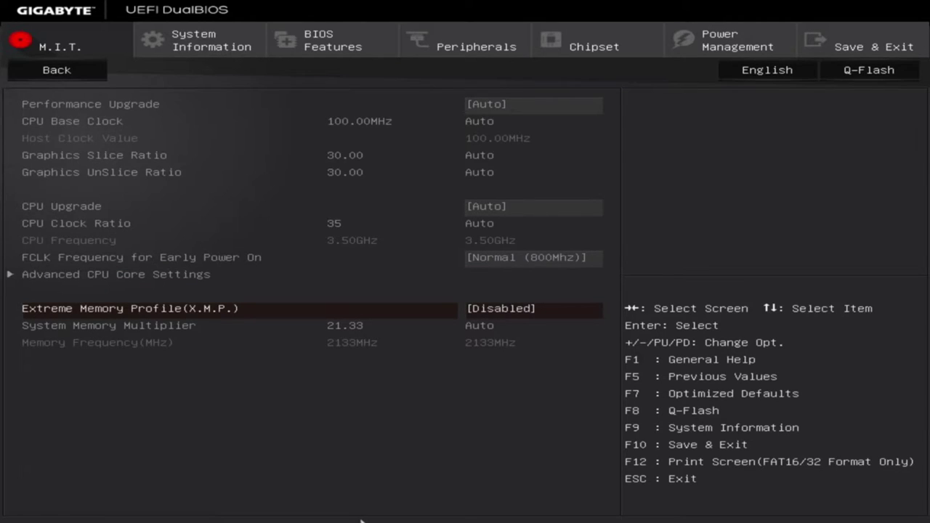
key(Down)
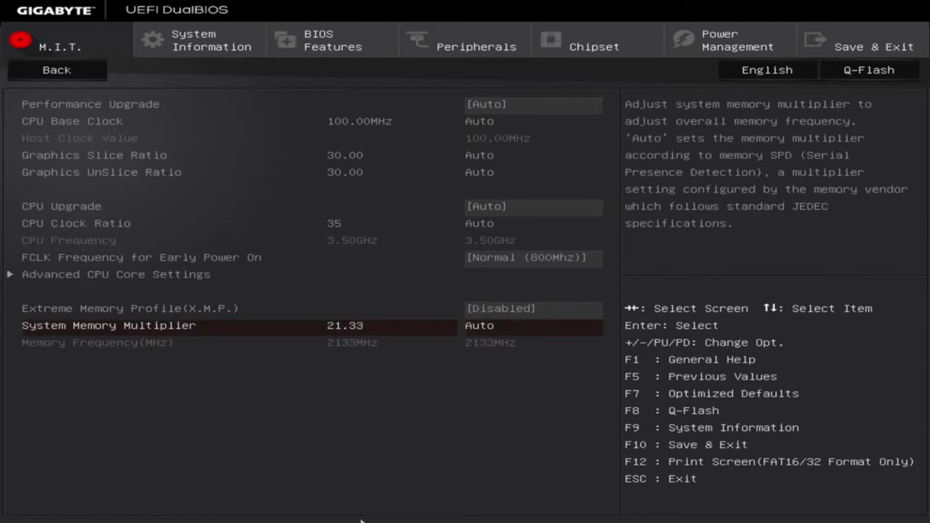
key(Escape)
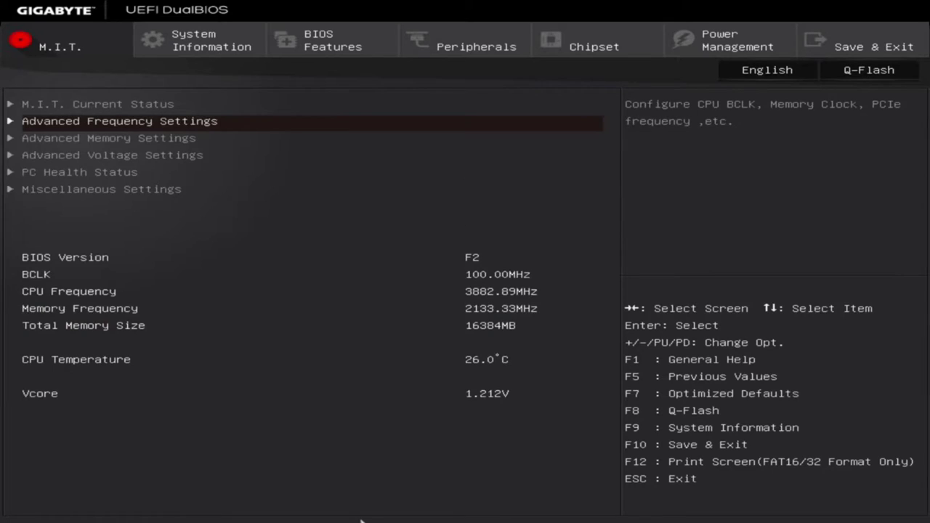
key(Down)
key(Return)
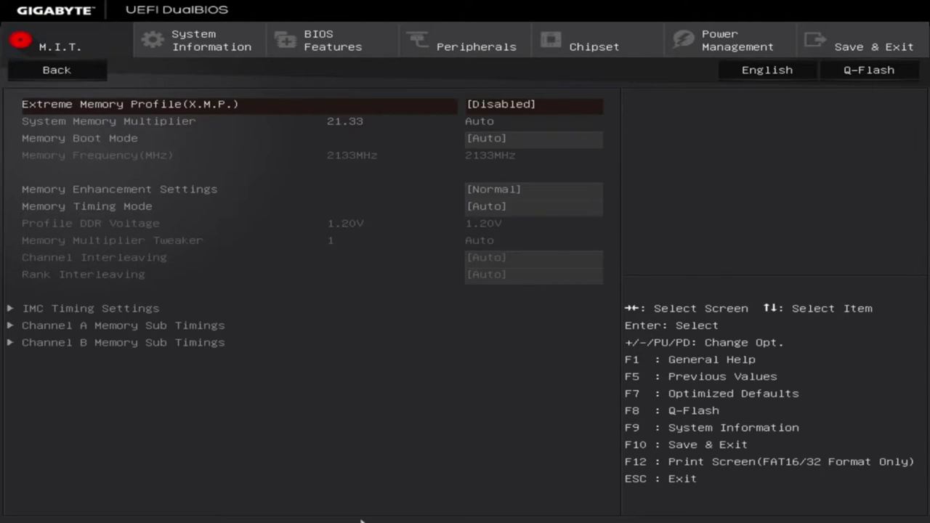
key(Escape)
Review the power and voltage control categories in Advanced Voltage Settings.
key(Down)
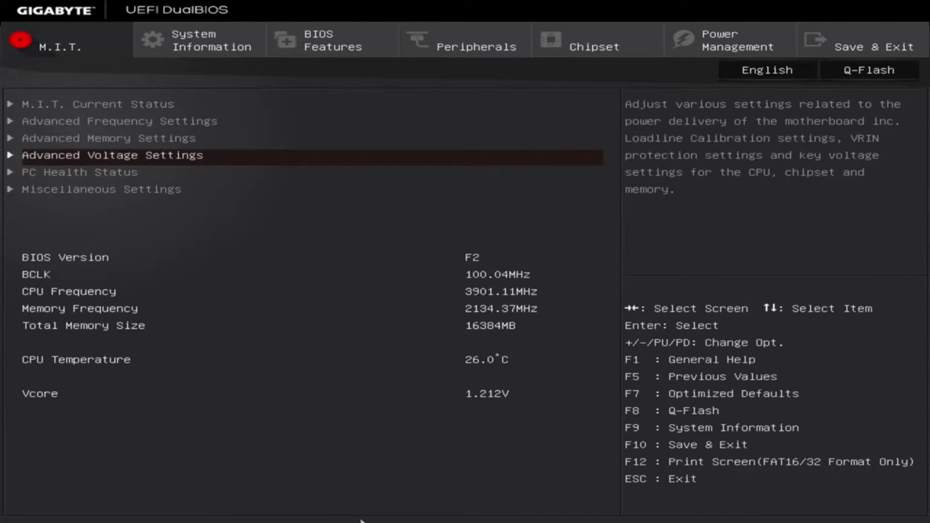
key(Return)
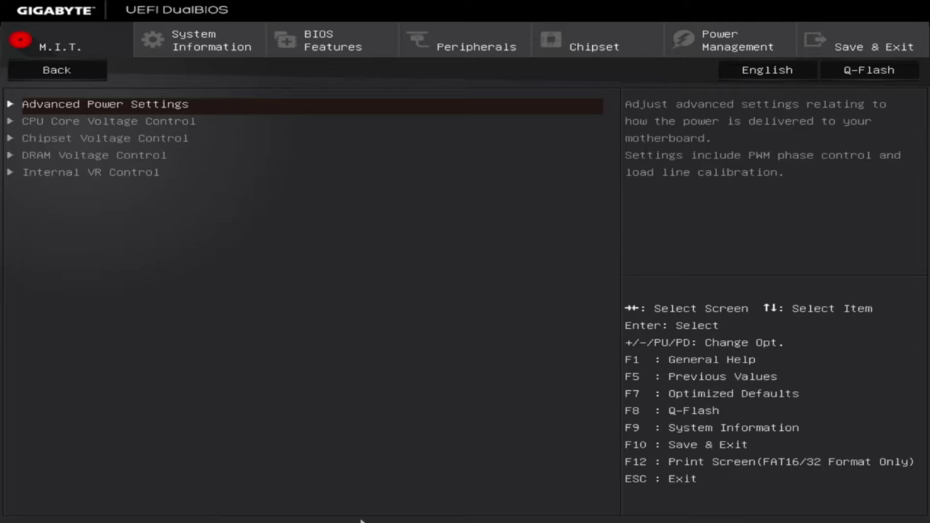
key(Escape)
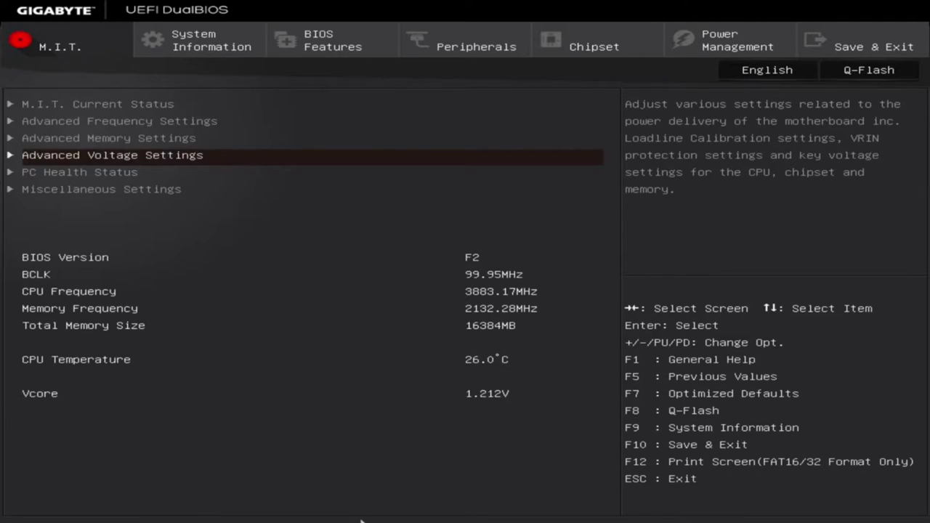
key(Up)
key(Up)
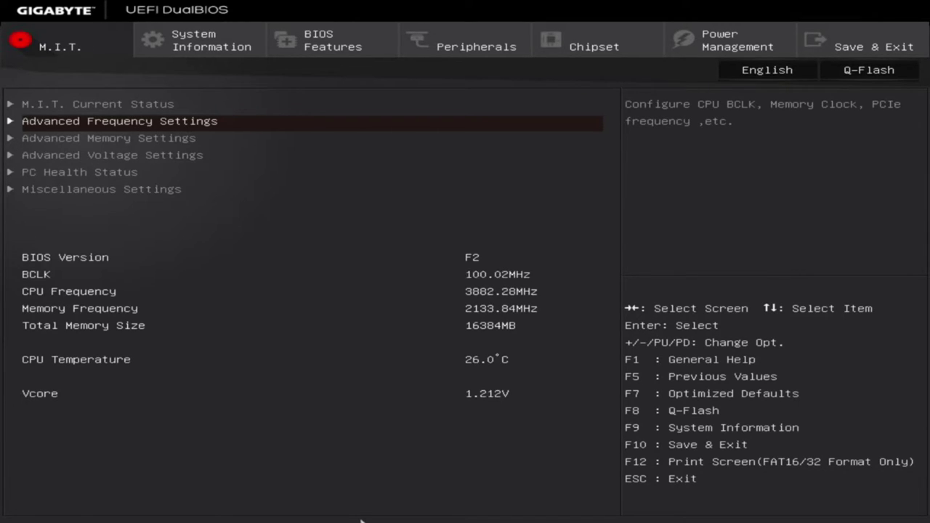
key(Down)
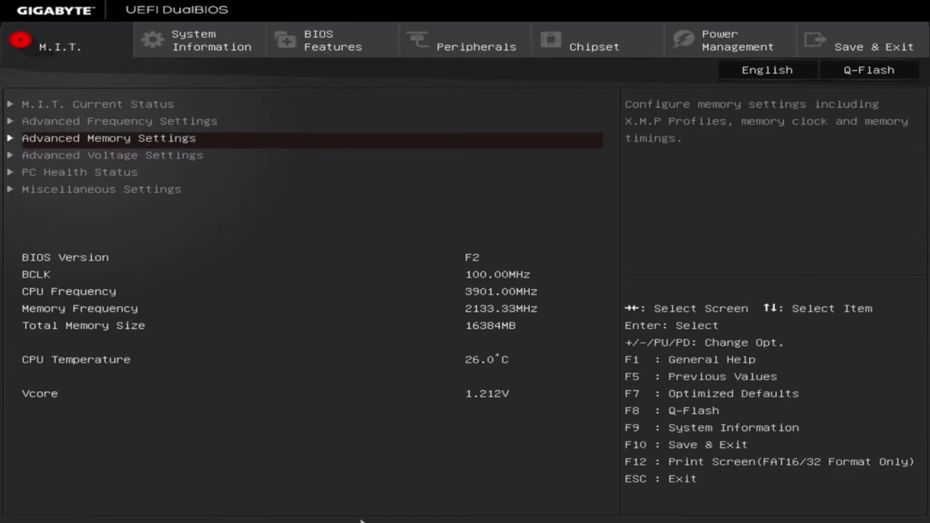
key(Down)
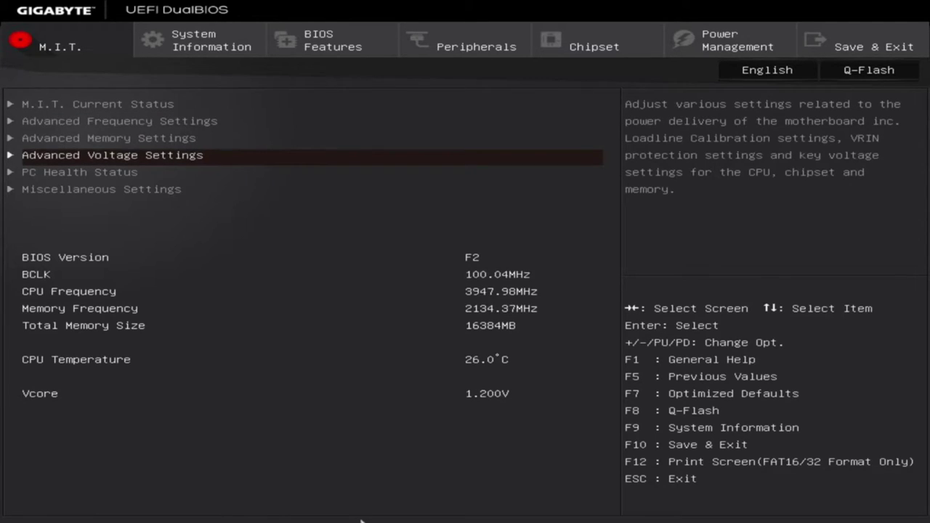
Examine the voltages, temperatures, fan speeds and warning settings in PC Health Status.
key(Down)
key(Return)
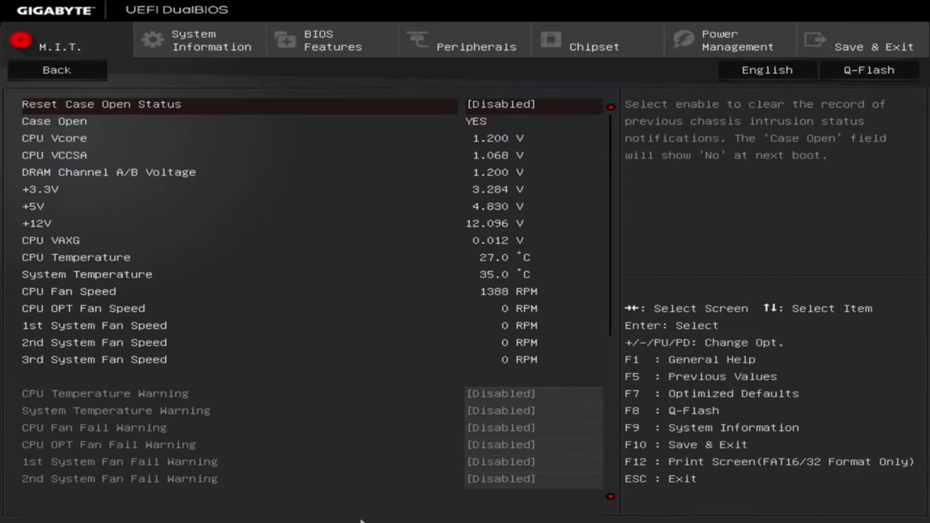
key(Down)
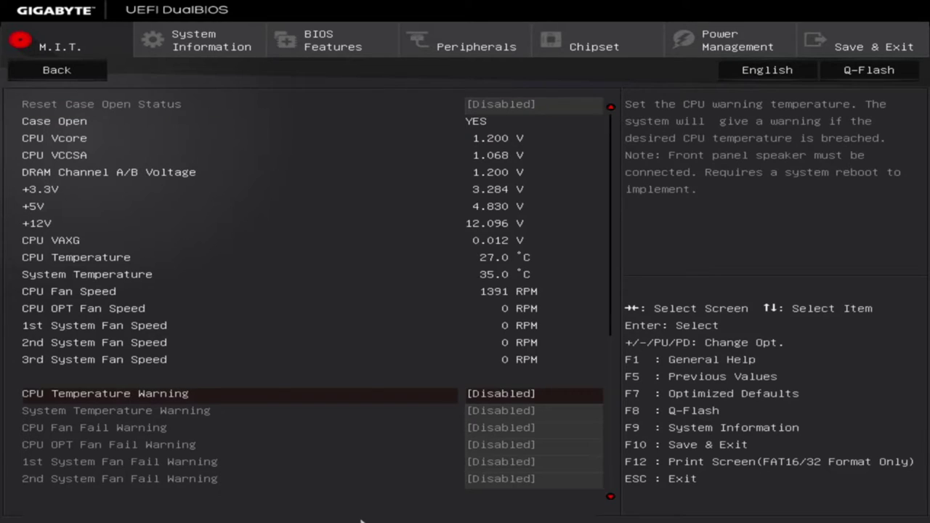
key(Down)
key(Down)
key(Down)
key(Down)
key(Down)
key(Down)
key(Down)
key(Down)
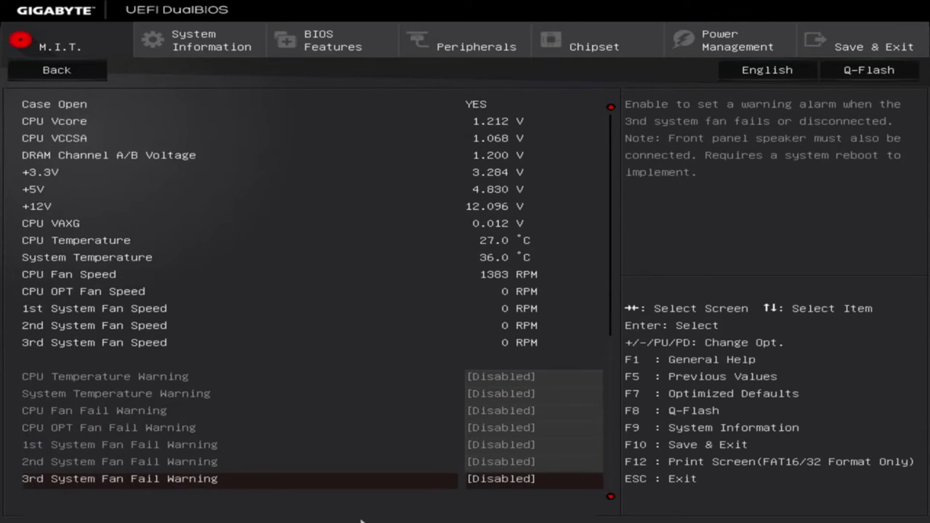
key(Down)
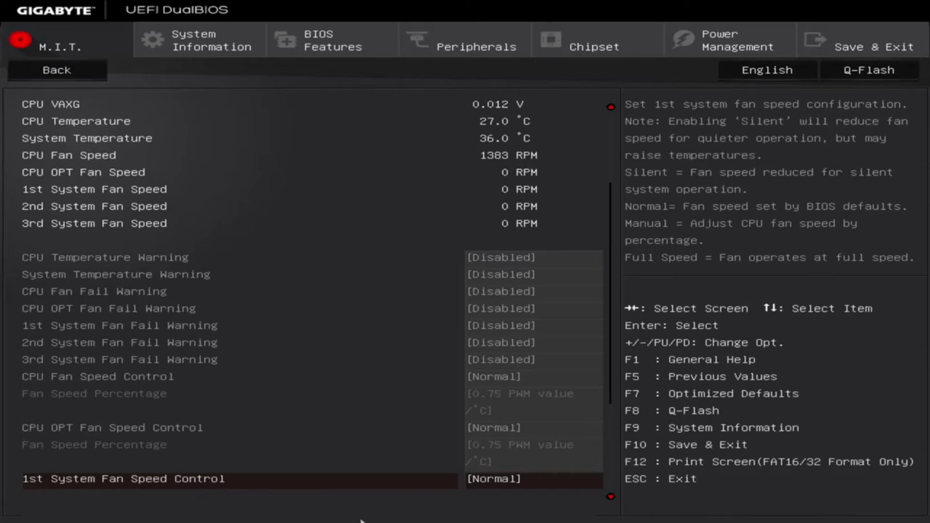
Set CPU Fan Speed Control to Full Speed.
key(Up)
key(Up)
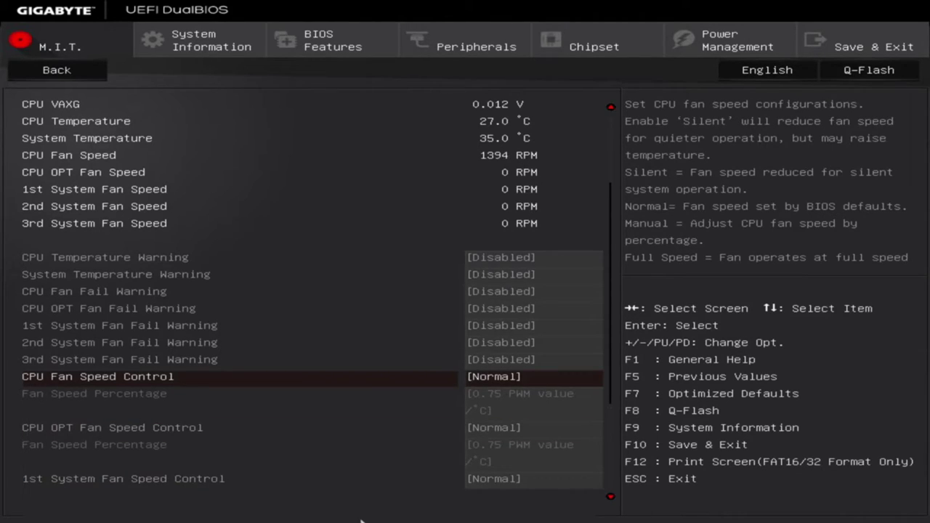
key(Return)
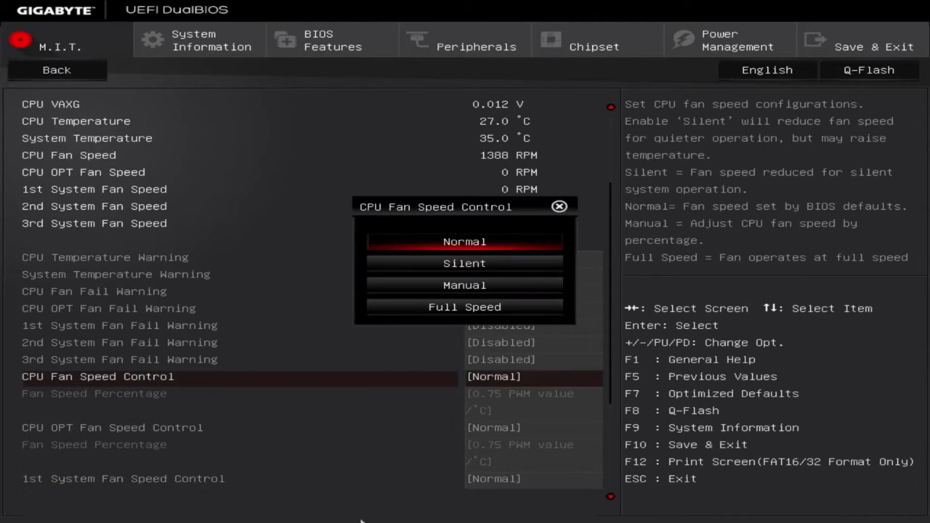
key(Down)
key(Down)
key(Down)
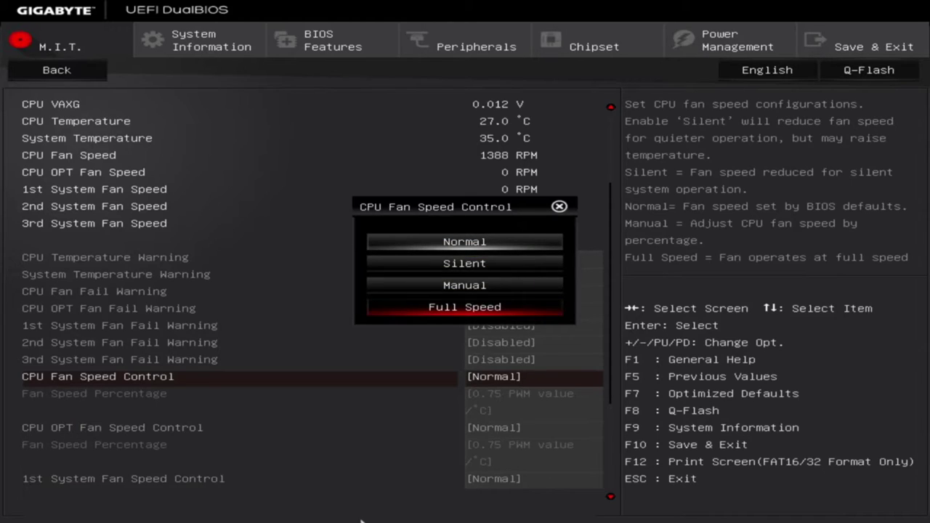
key(Return)
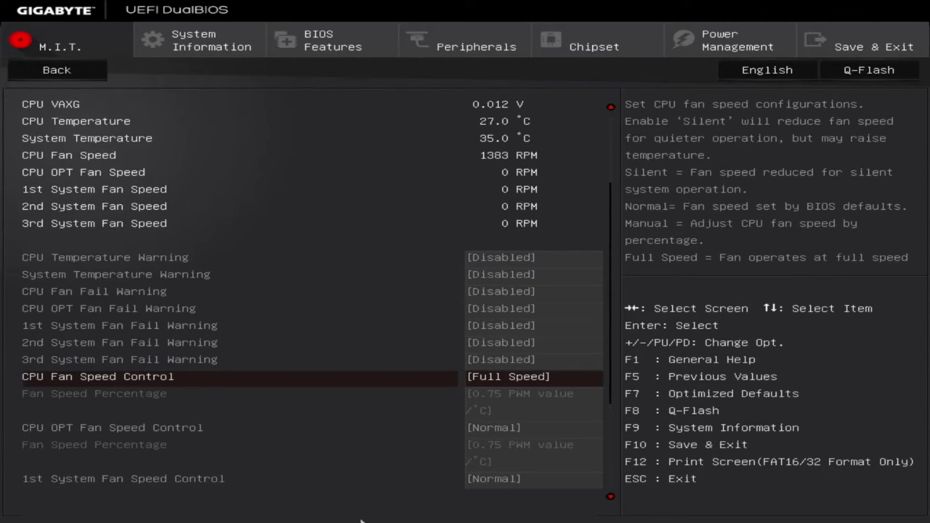
Check the available modes for CPU OPT Fan Speed Control and keep it on Normal.
key(Down)
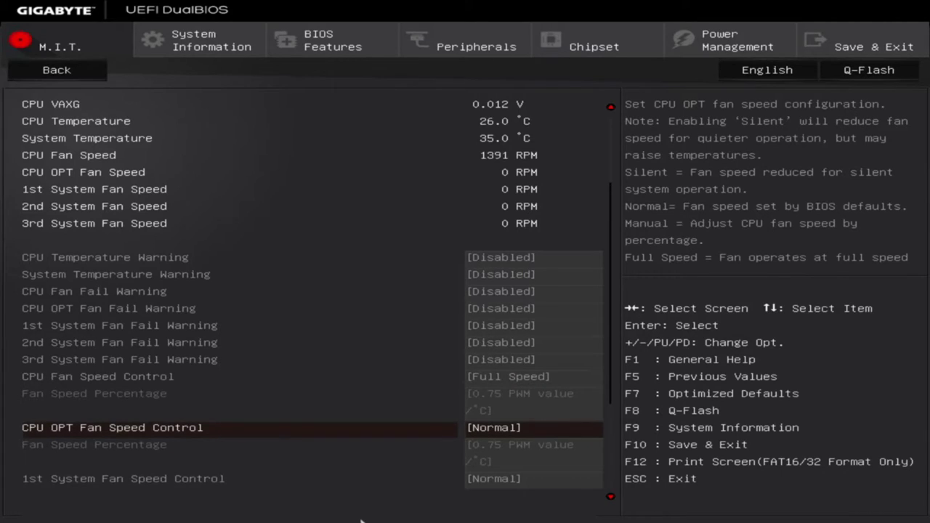
key(Return)
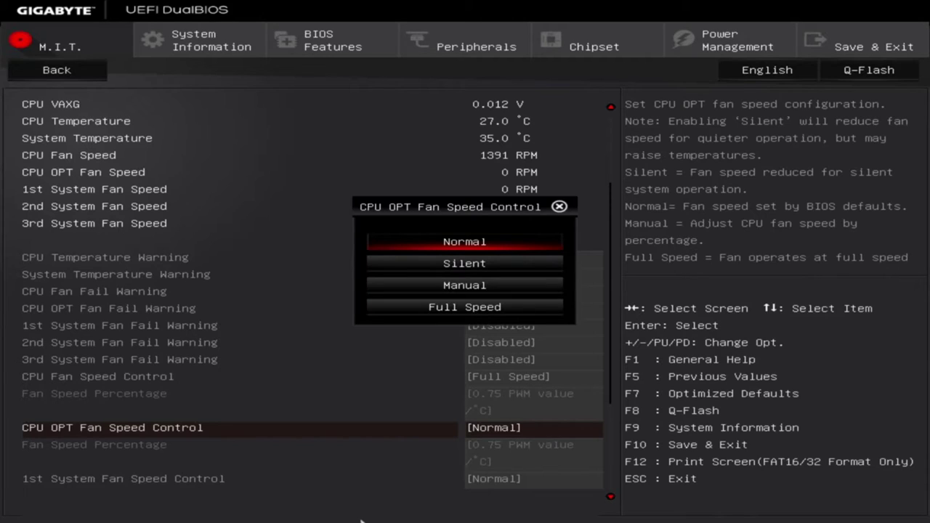
key(Return)
Set 3rd System Fan Speed Control to Silent.
key(Down)
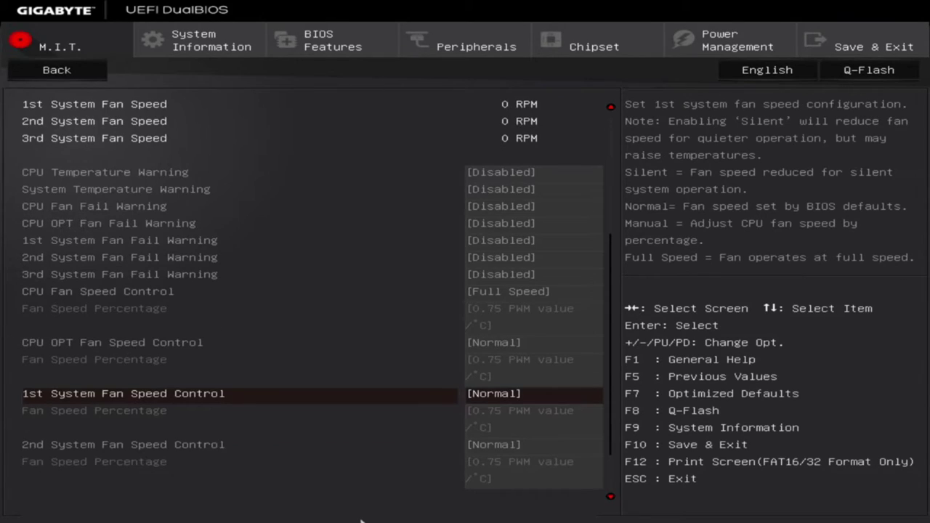
key(Down)
key(Down)
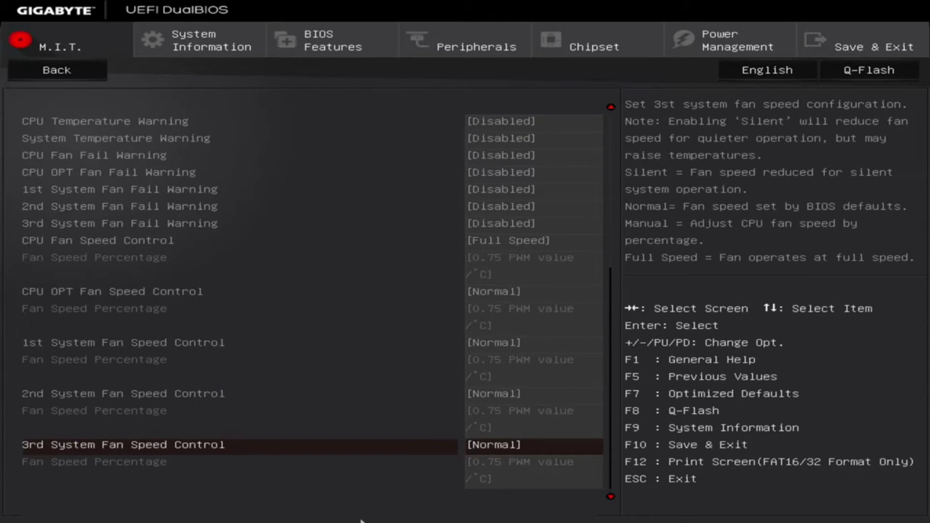
key(Return)
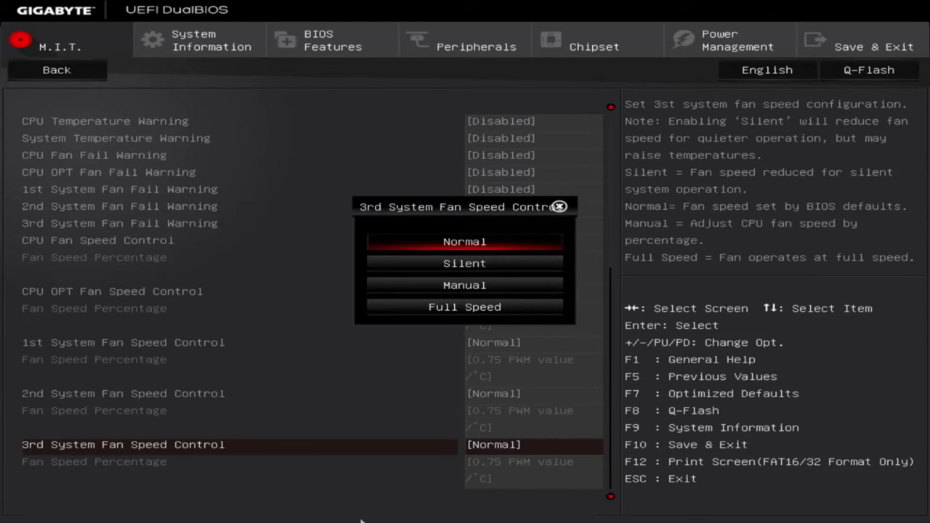
key(Down)
key(Return)
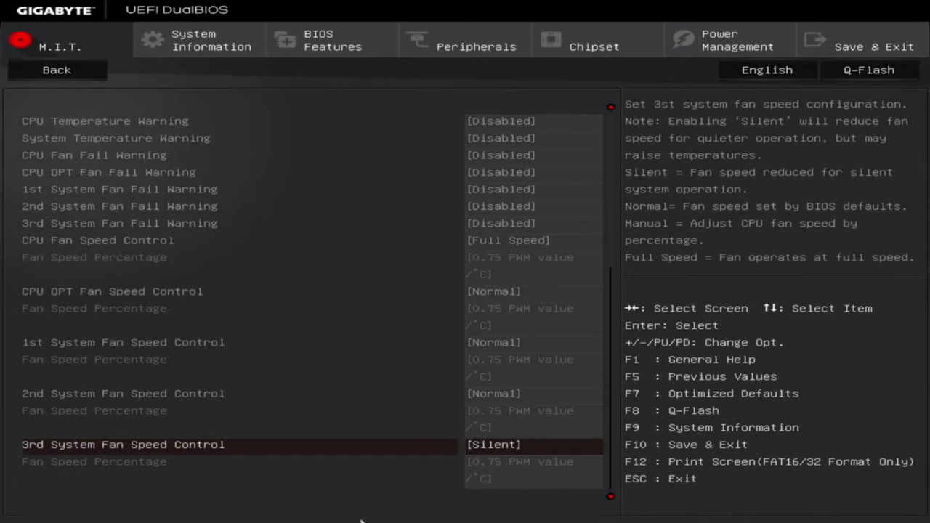
key(Down)
key(Up)
key(Up)
key(Up)
key(Up)
key(Up)
key(Up)
key(Up)
key(Up)
key(Up)
key(Up)
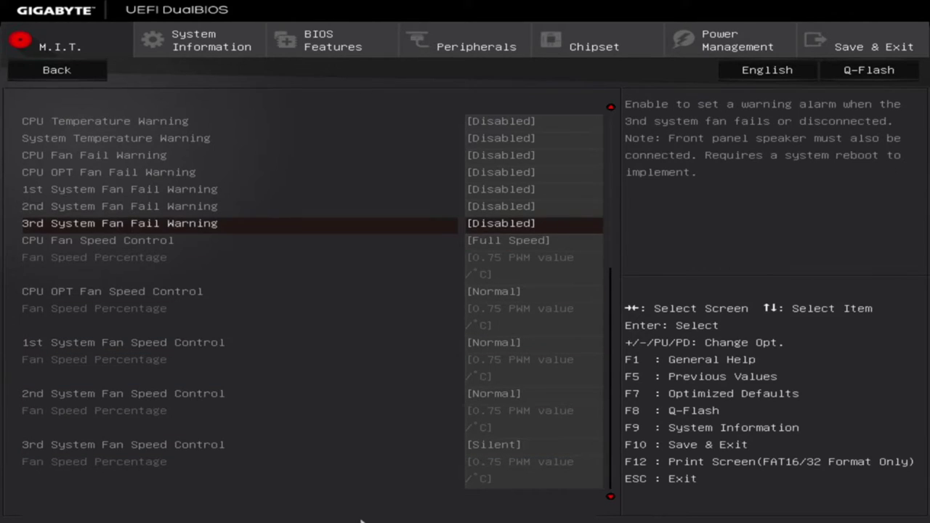
Go back through the fan speed controls and fail warnings up to CPU Temperature Warning in PC Health Status.
key(Up)
key(Up)
key(Up)
key(Up)
key(Up)
key(Up)
key(Up)
key(Up)
key(Up)
key(Up)
key(Up)
key(Up)
key(Up)
key(Up)
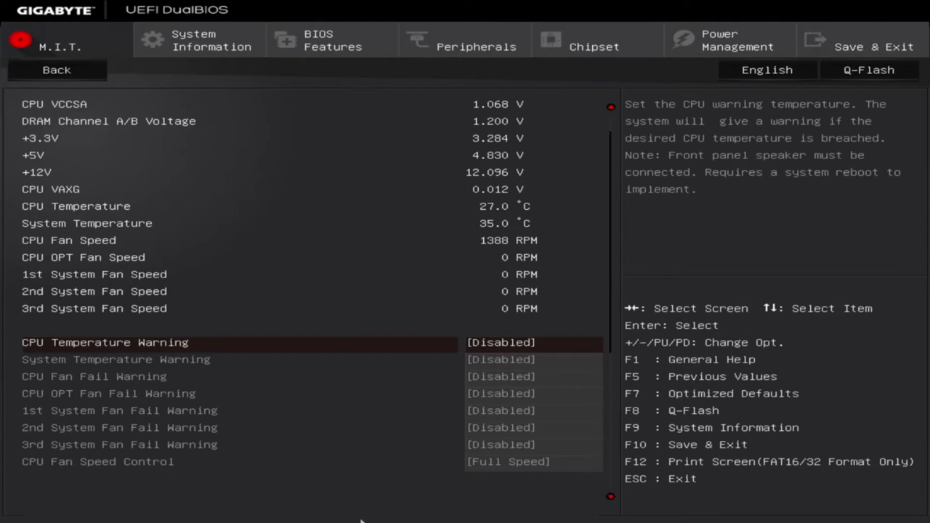
Check the Max Link Speed and 3DMark01 Enhancement options in Miscellaneous Settings, and return to the M.I.T. overview.
key(Escape)
key(Down)
key(Return)
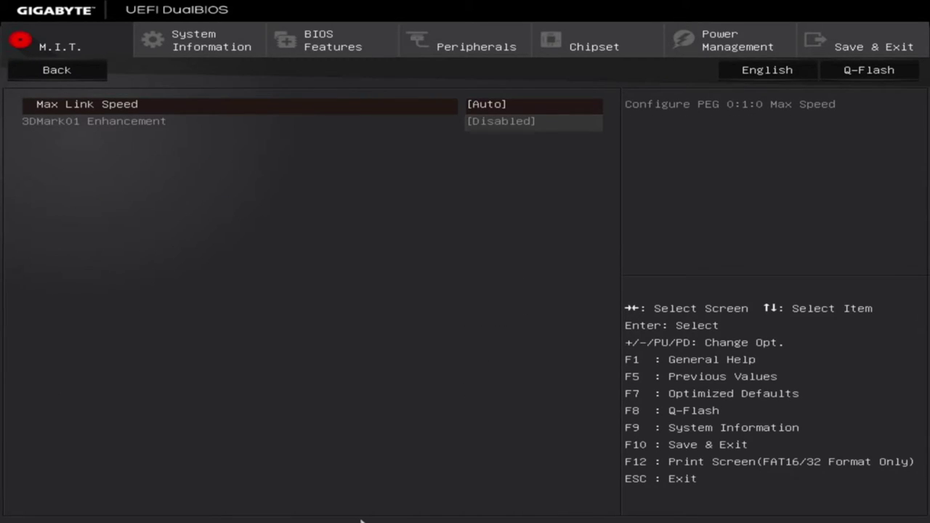
key(Down)
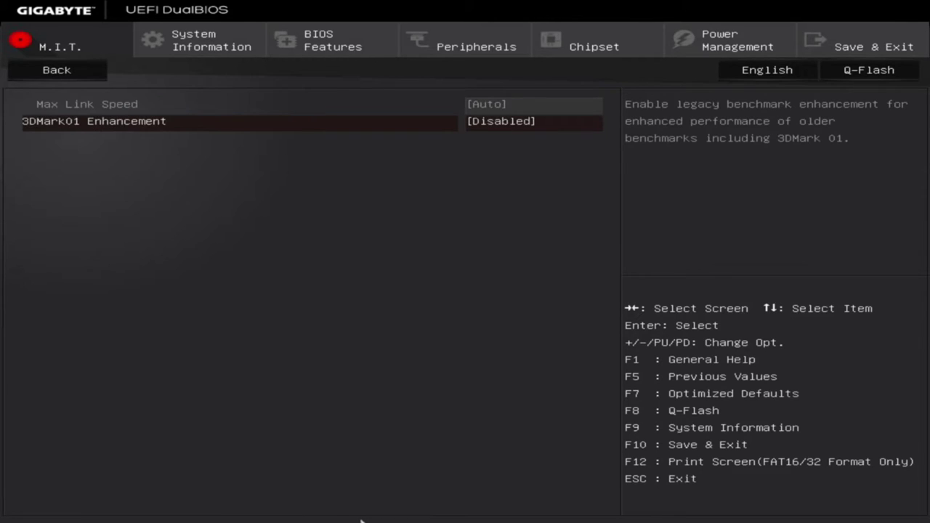
key(Escape)
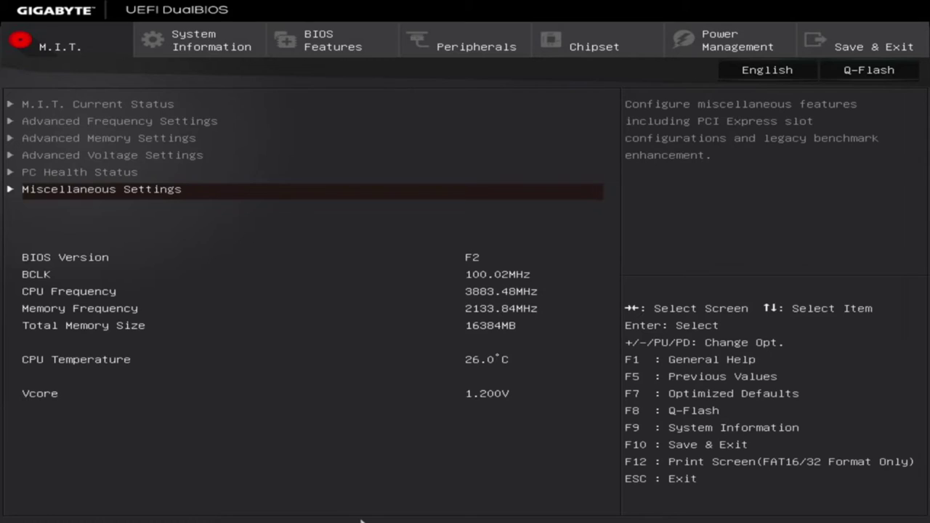
Look over System Information and examine the boot, Windows 8/10 Features, storage, network and password options in BIOS Features.
key(Right)
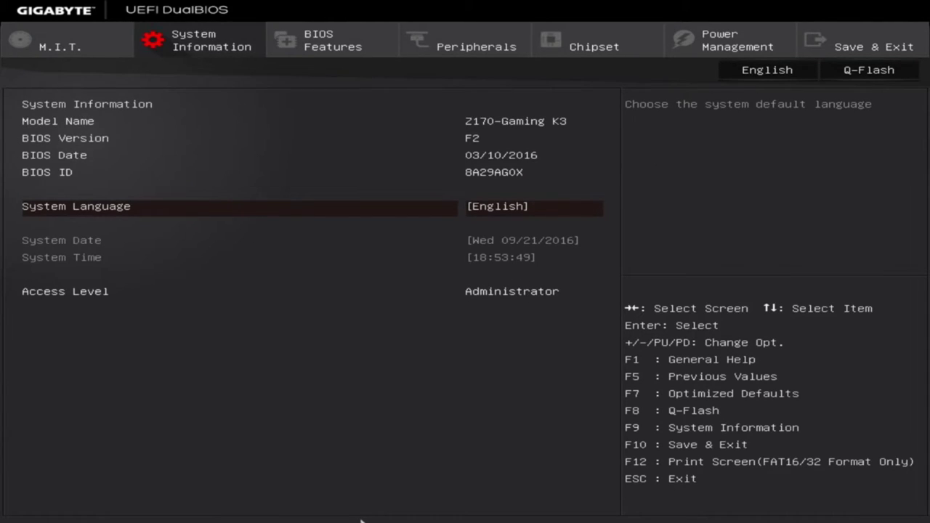
key(Right)
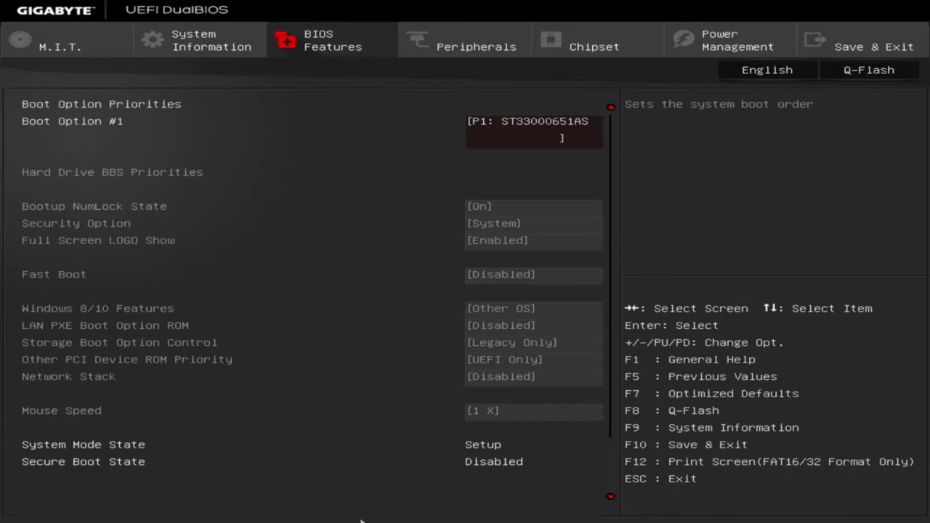
key(Down)
key(Down)
key(Down)
key(Down)
key(Down)
key(Down)
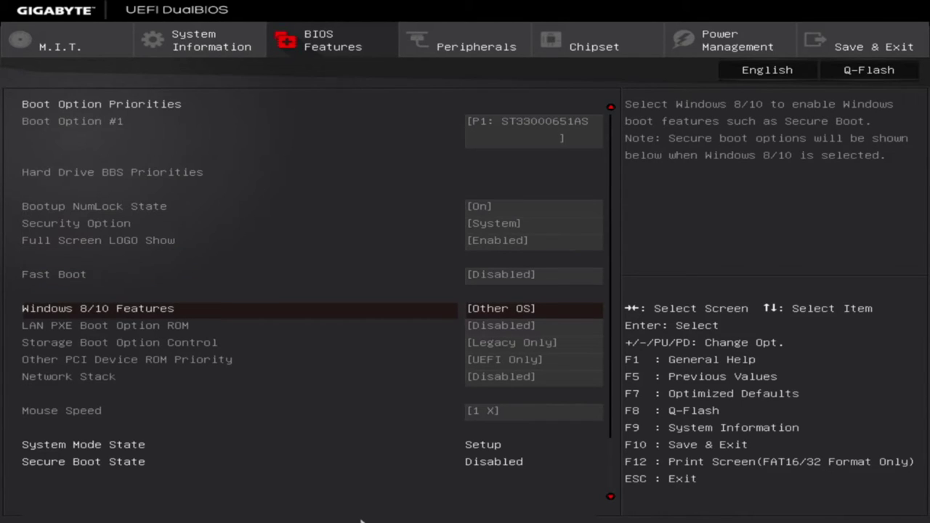
key(Down)
key(Down)
key(Down)
key(Down)
key(Down)
key(Down)
key(Down)
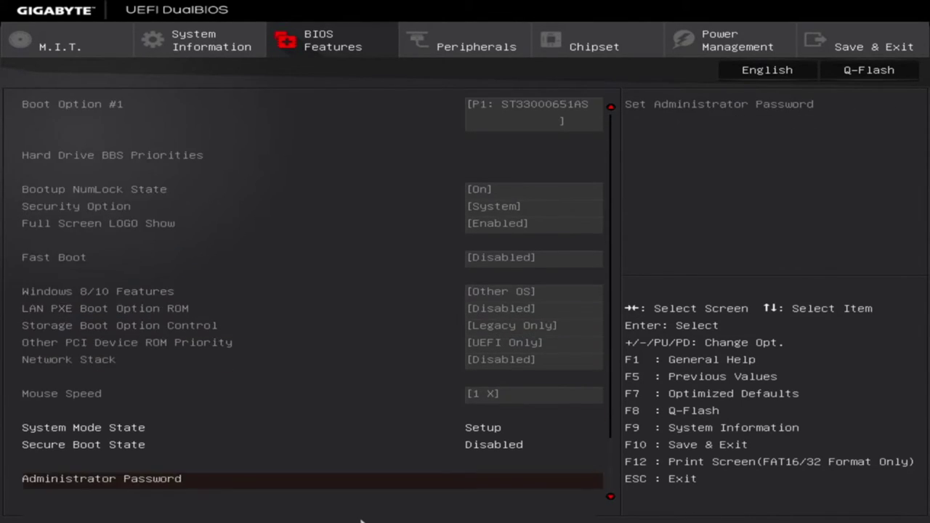
Set Mouse Speed in BIOS Features to 3 X.
key(Up)
key(Up)
key(Up)
key(Down)
key(Return)
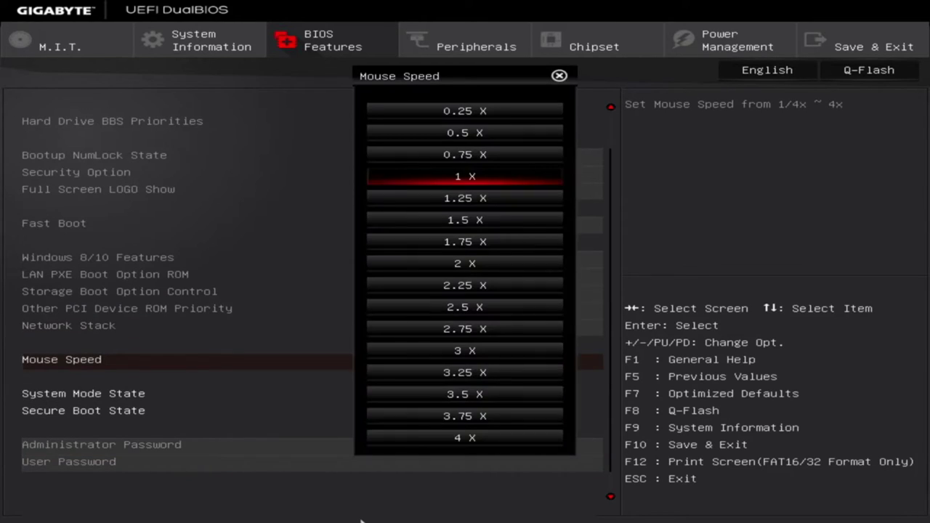
key(Down)
key(Down)
key(Down)
key(Down)
key(Down)
key(Down)
key(Down)
key(Down)
key(Down)
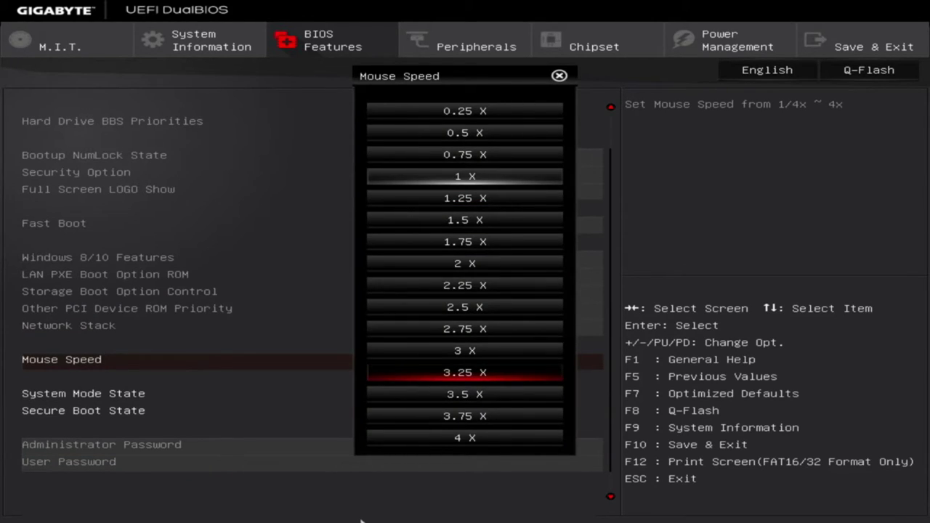
key(Down)
key(Down)
key(Up)
key(Up)
key(Up)
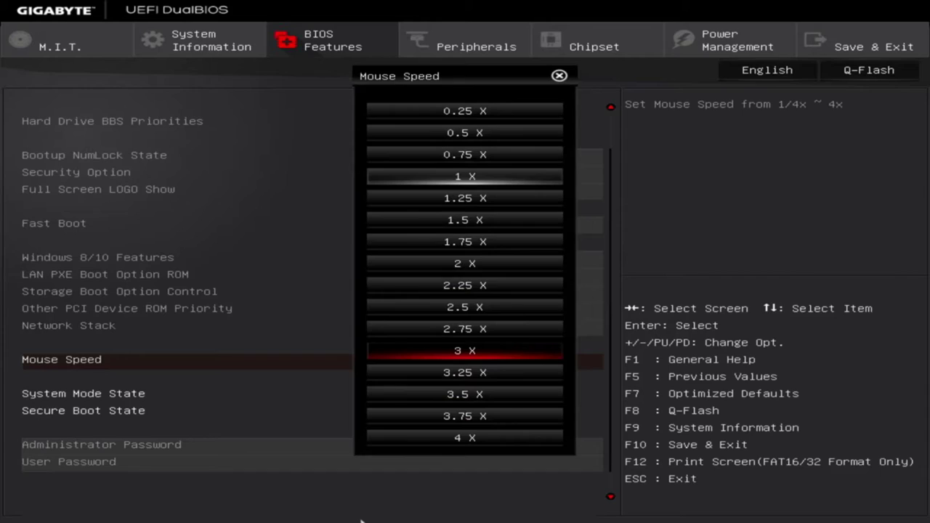
key(Return)
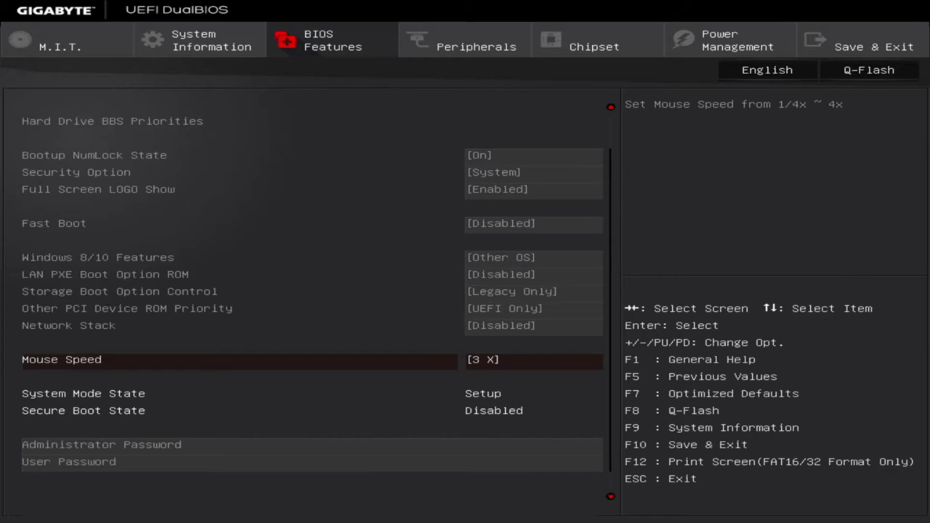
Examine the Peripherals options for display output, onboard LAN, Audio LED, USB, OffBoard SATA and Trusted Computing.
key(Down)
key(Down)
key(Down)
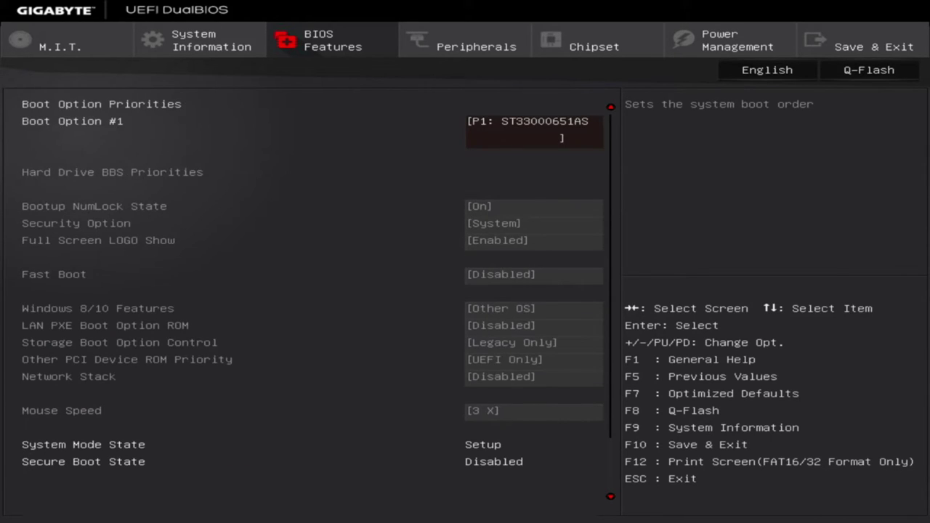
key(Right)
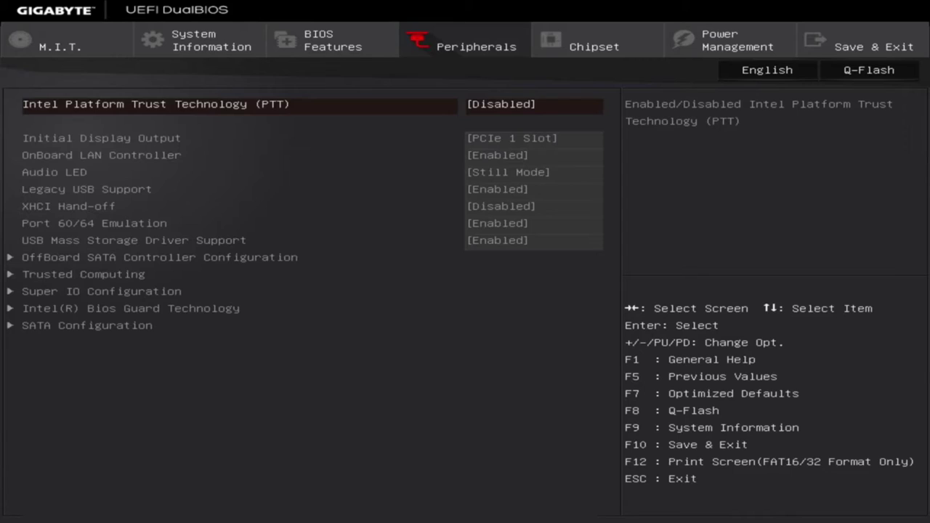
key(Down)
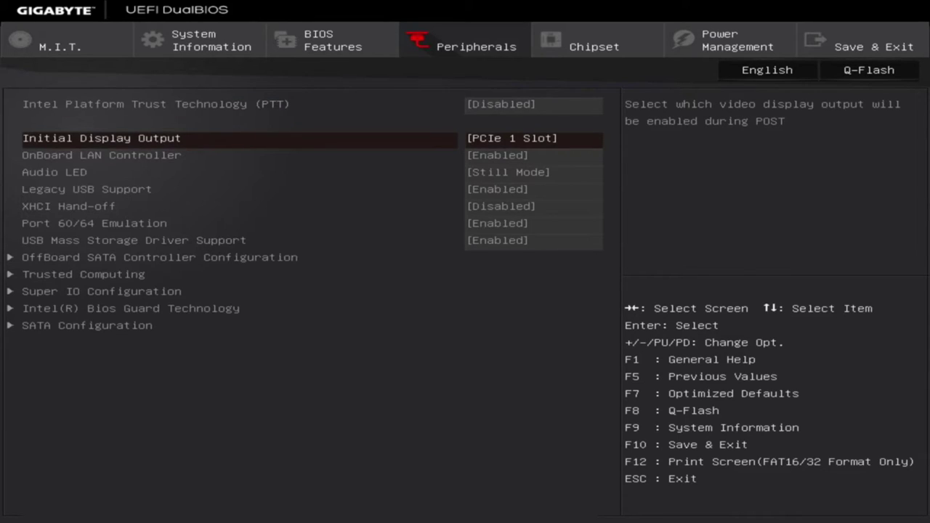
key(Down)
key(Down)
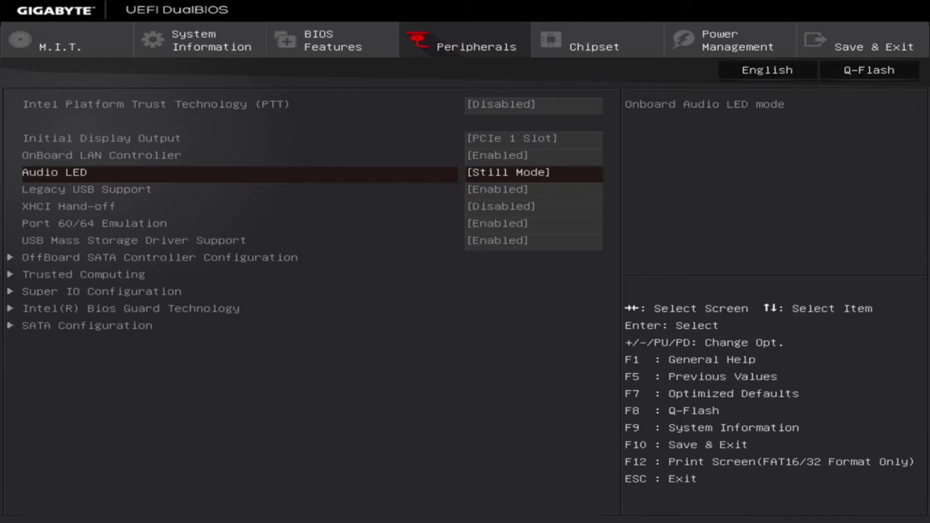
key(Down)
key(Down)
key(Down)
key(Down)
key(Down)
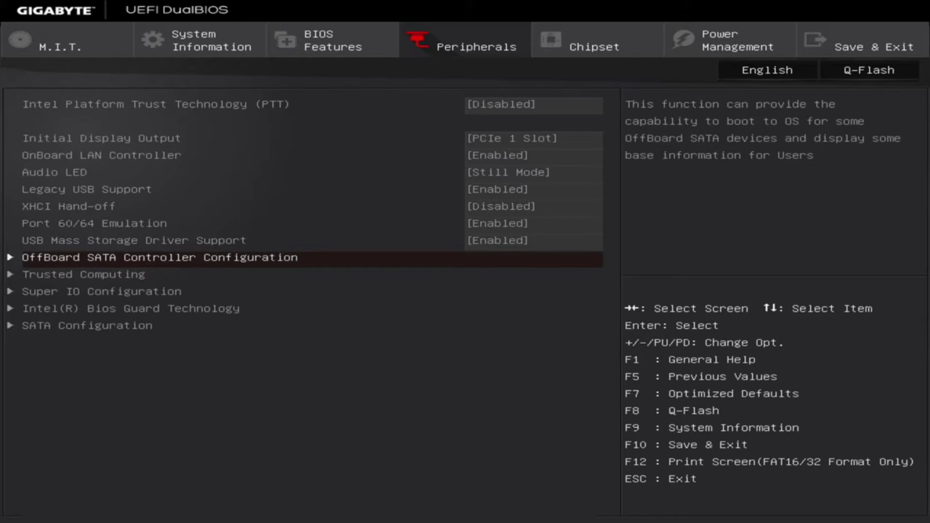
key(Down)
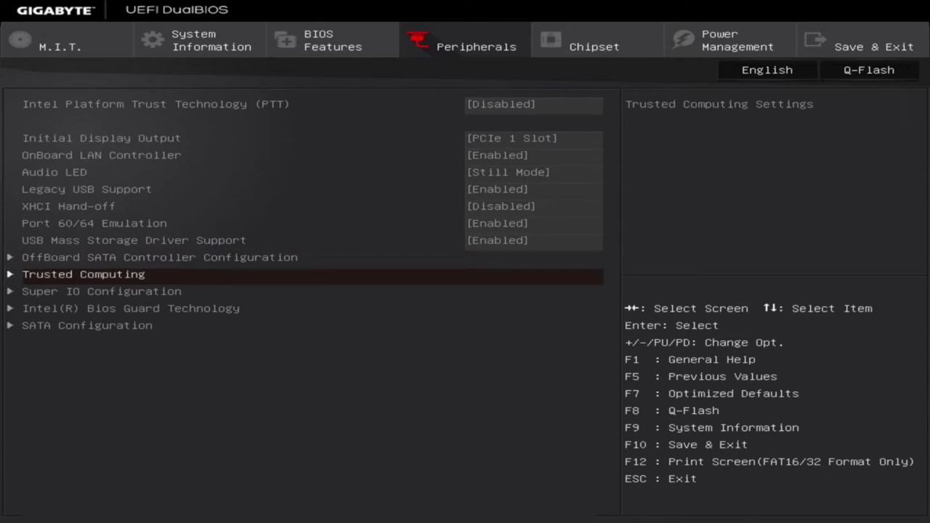
Check the Serial Port 1 setting in Super IO Configuration and the Intel Bios Guard Support setting.
key(Down)
key(Return)
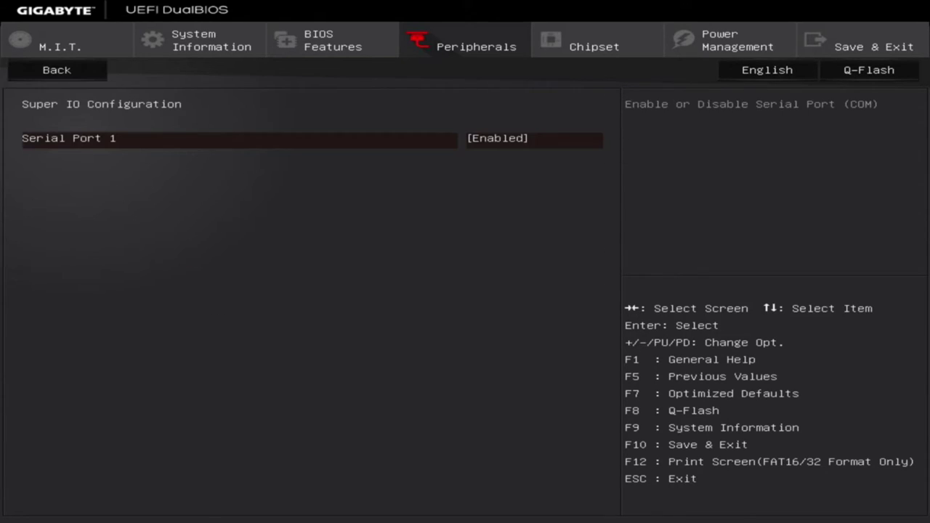
key(Escape)
key(Down)
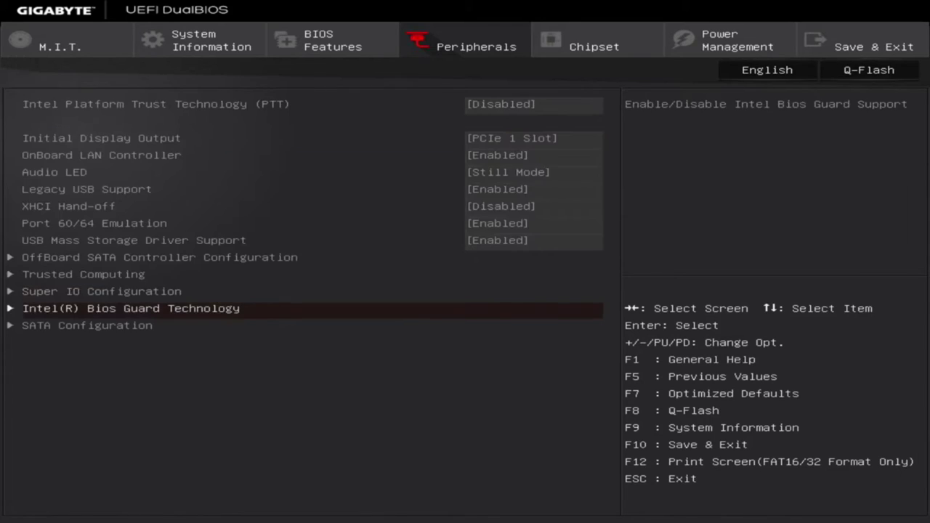
key(Return)
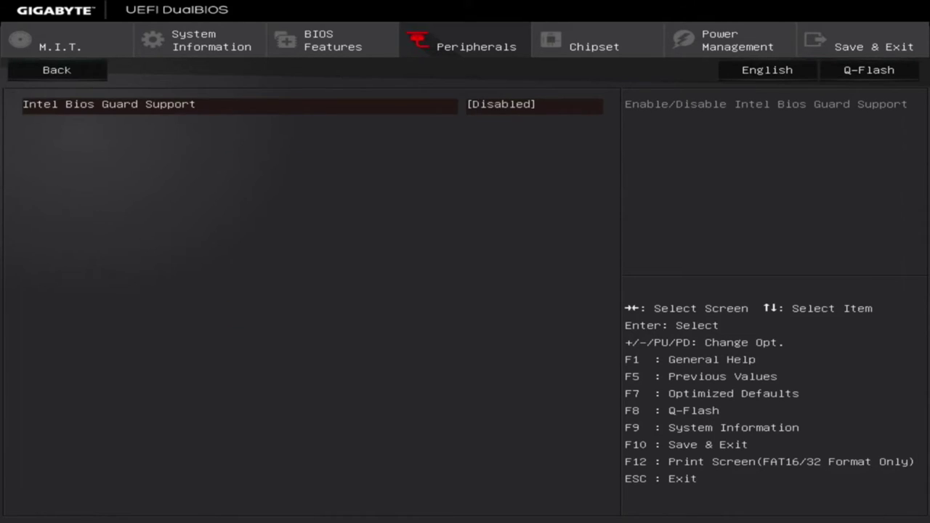
key(Escape)
Check the SATA controller, mode and port settings in SATA Configuration, and return to Peripherals.
key(Down)
key(Return)
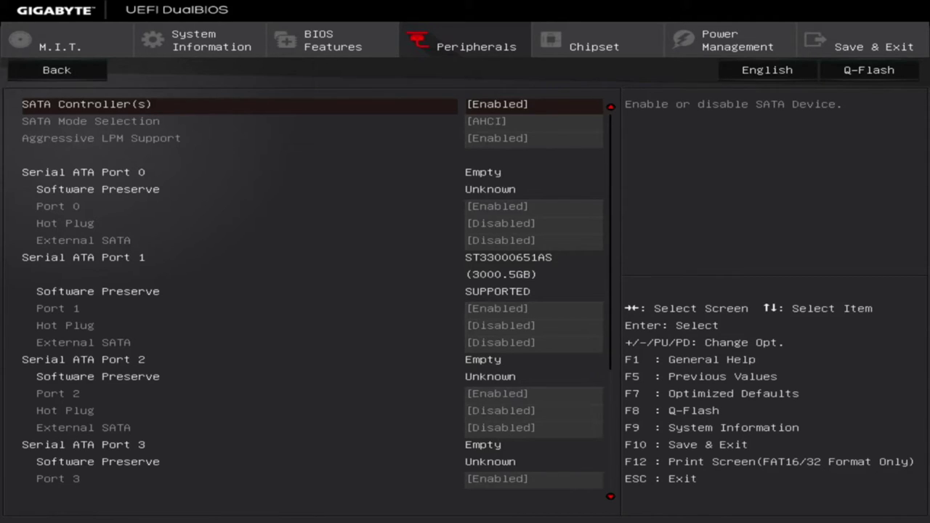
key(Down)
key(Escape)
Look over the Chipset settings and the Power Management settings.
key(Right)
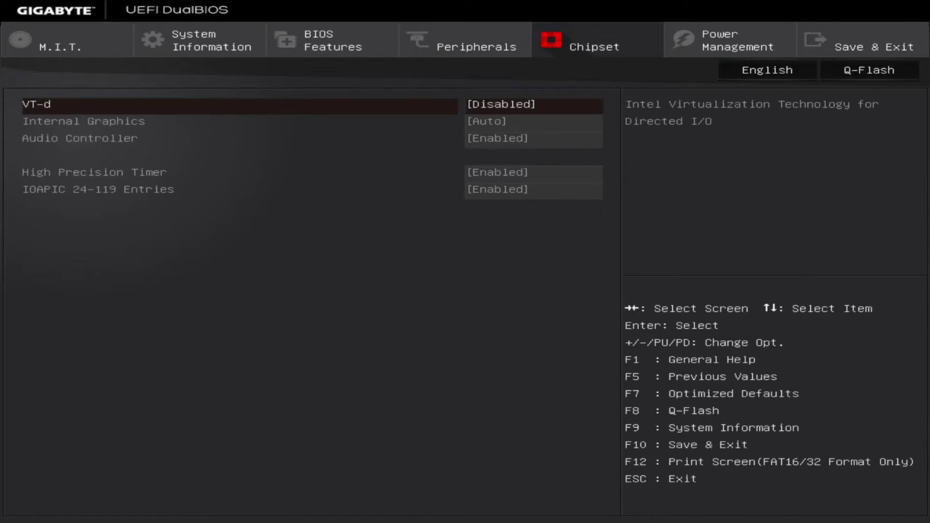
key(Right)
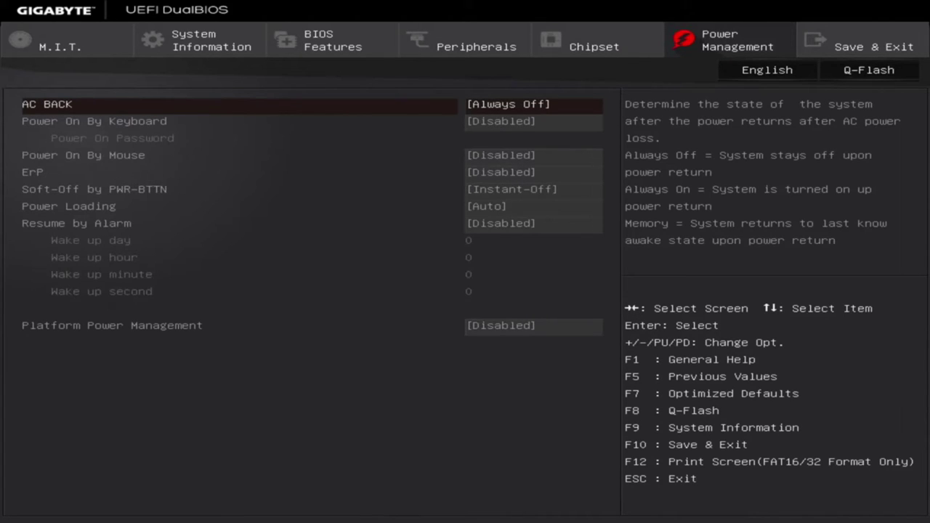
Exit the BIOS setup saving all changes made.
key(Right)
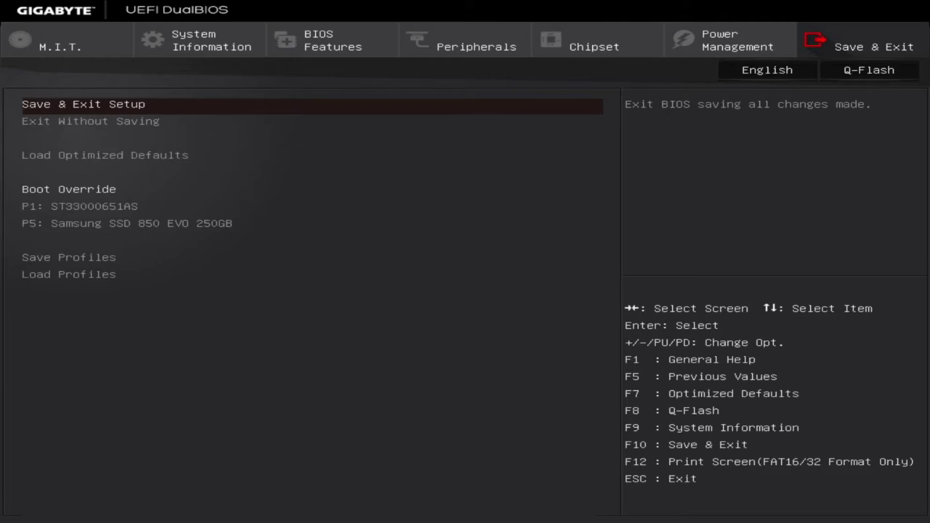
key(Down)
key(Right)
key(Down)
key(Left)
key(Down)
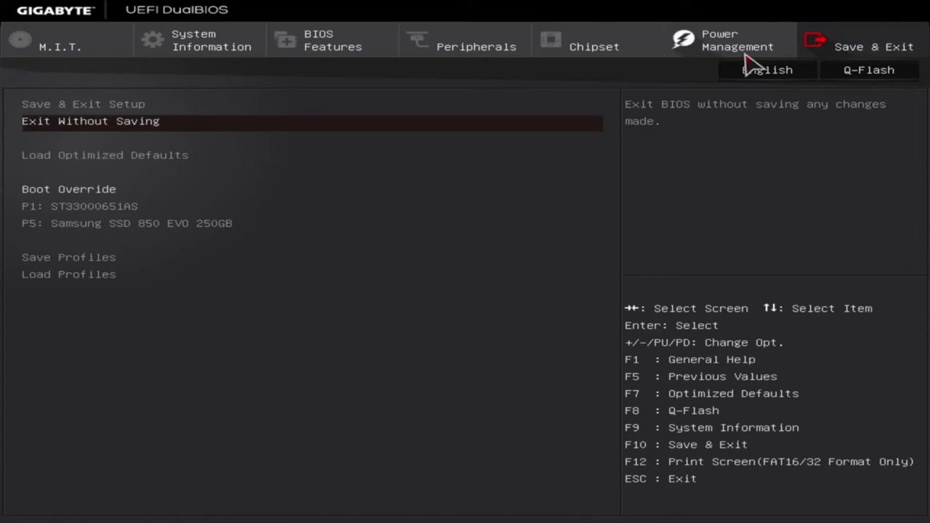
click(136, 106)
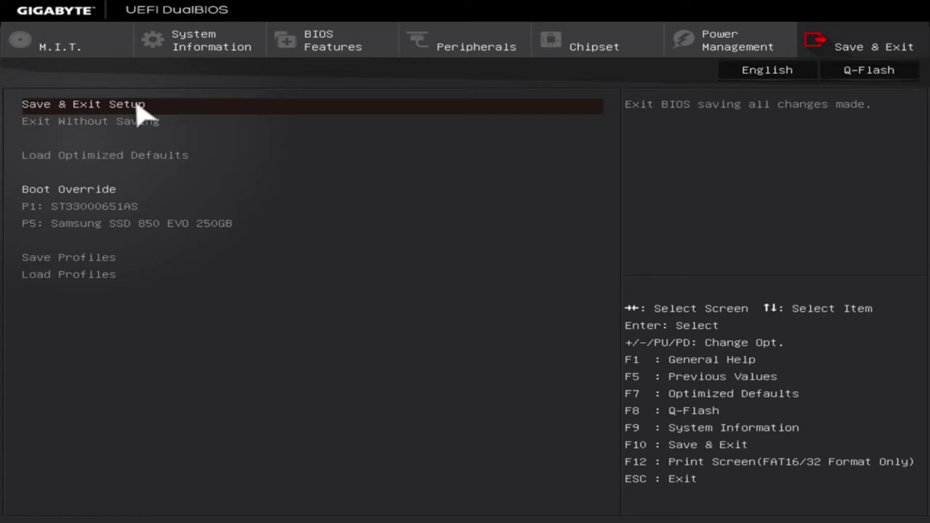
click(143, 105)
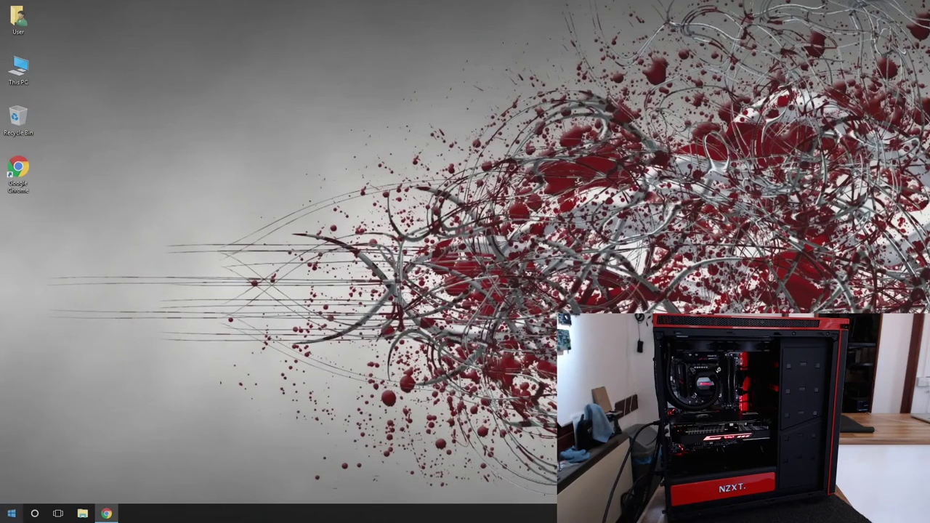
Launch GIGABYTE APP Center in Windows, allow it to make changes, and move its window toward the desktop's upper left.
click(11, 513)
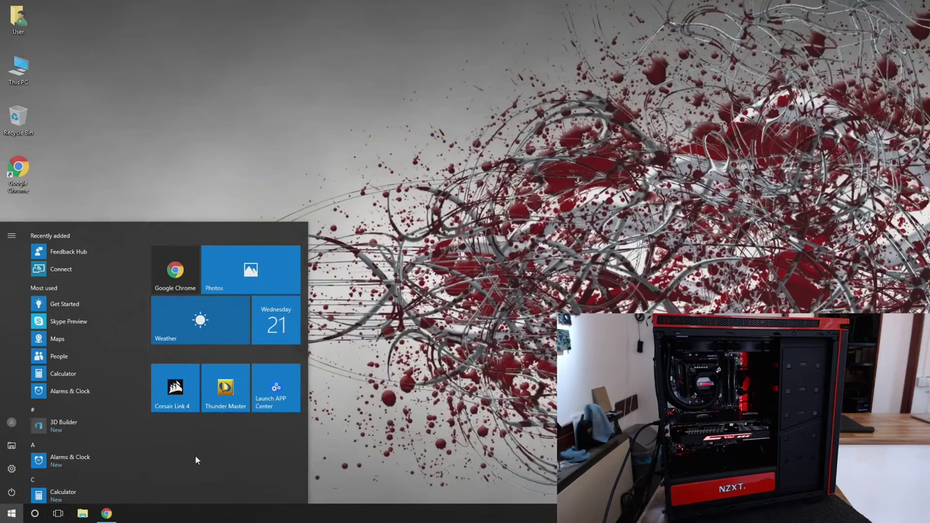
click(279, 406)
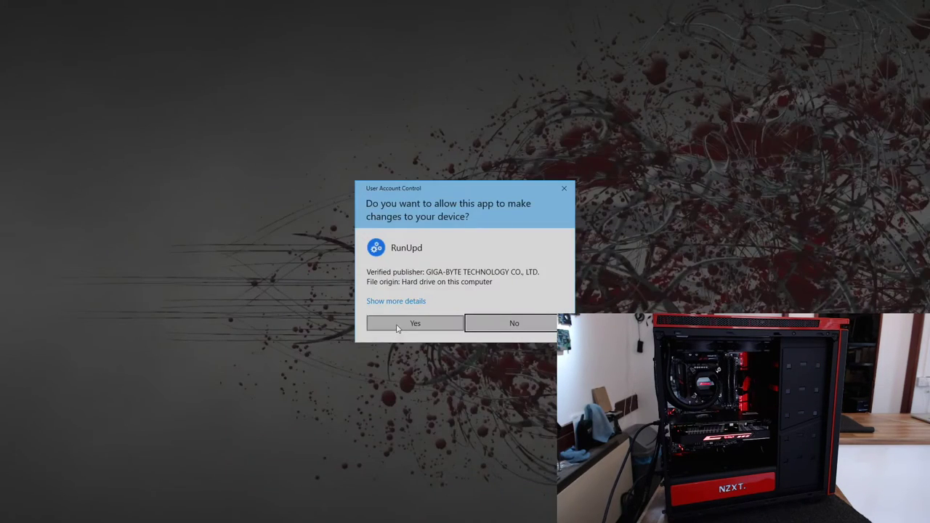
click(397, 327)
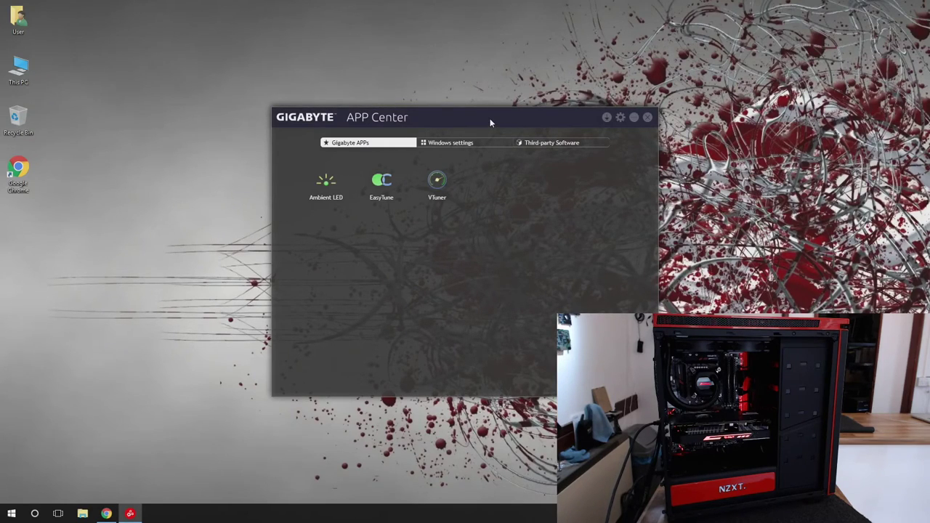
drag(489, 122, 379, 78)
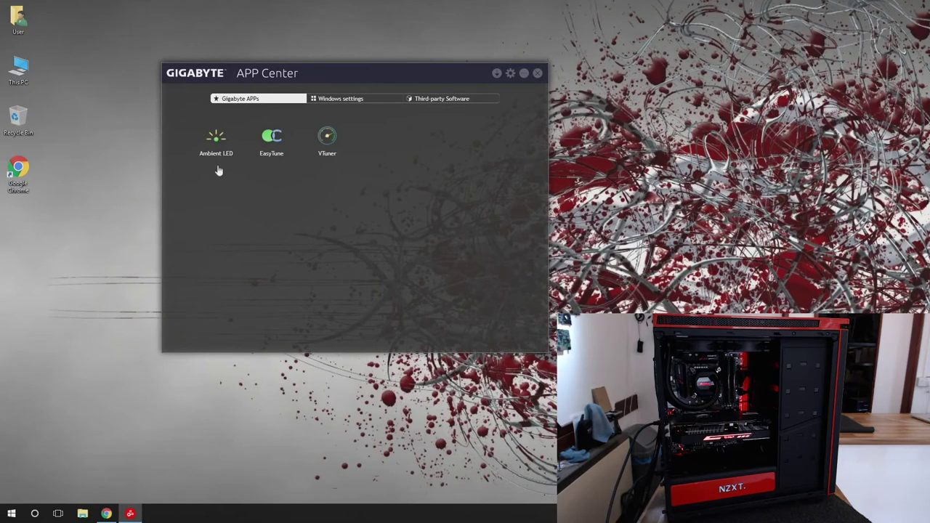
View the graphics card tuning settings in V-Tuner, close it, and open EasyTune from APP Center.
click(326, 142)
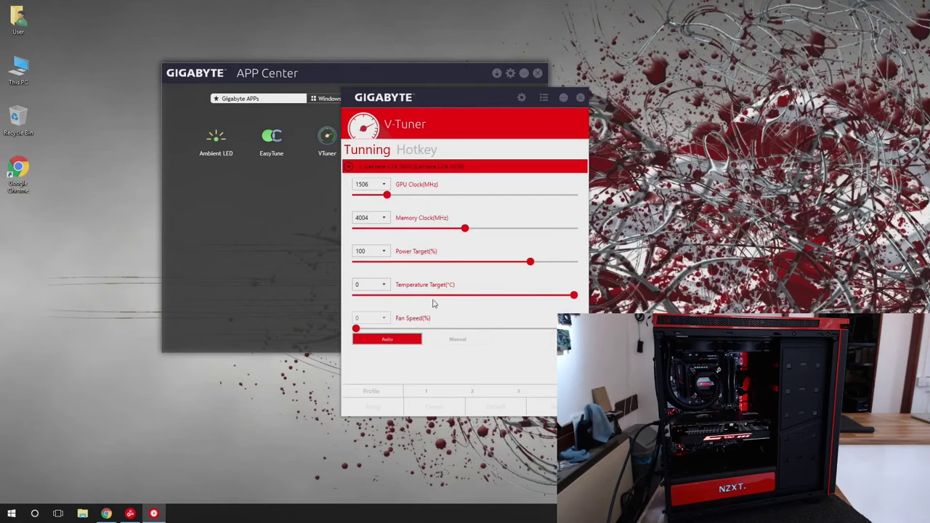
click(580, 97)
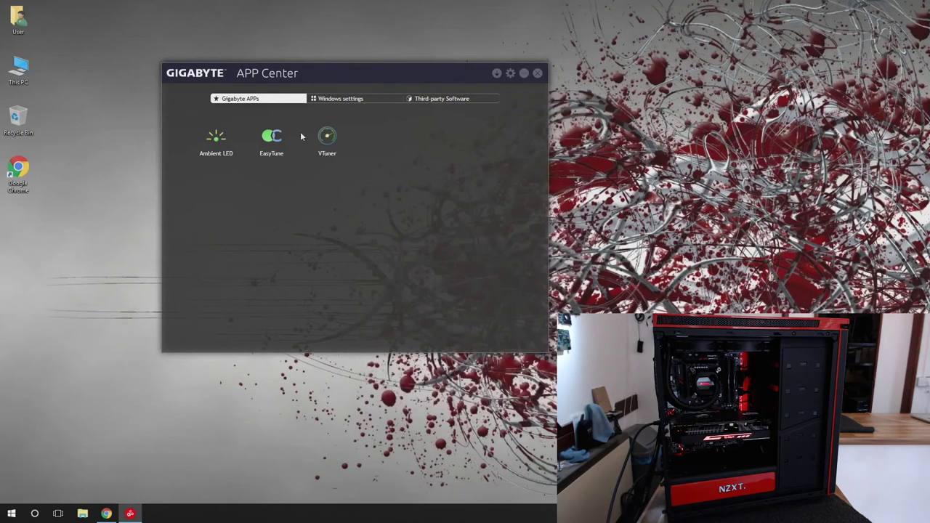
click(279, 140)
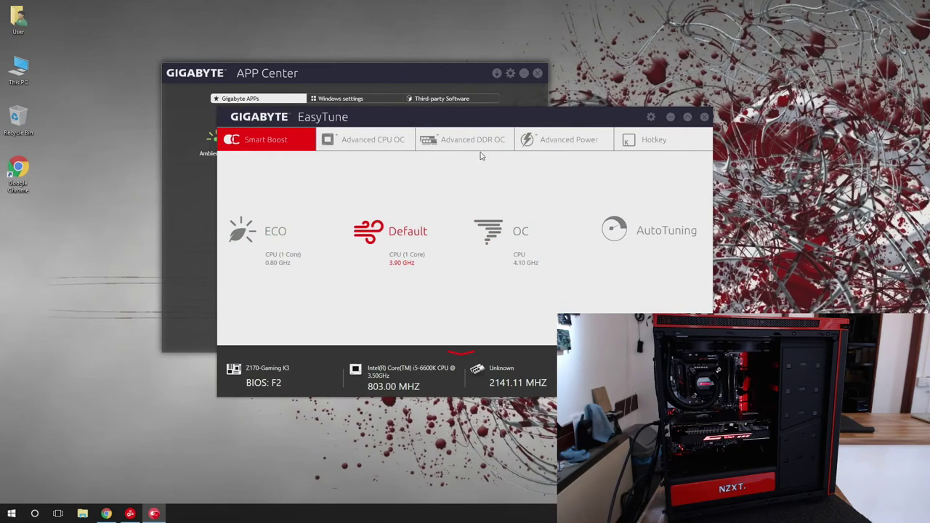
Close EasyTune, open the Ambient LED utility from APP Center, and switch the ambient lighting off and back on.
click(704, 116)
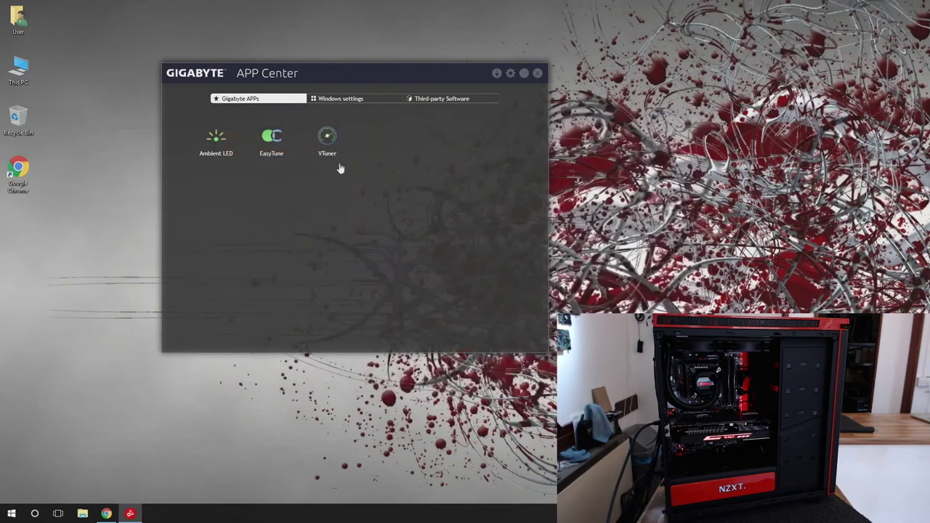
click(216, 143)
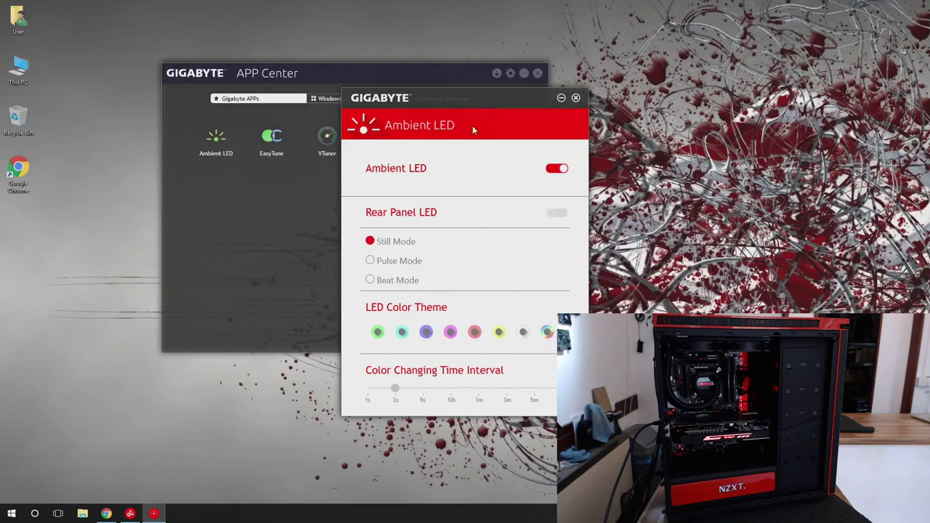
click(551, 173)
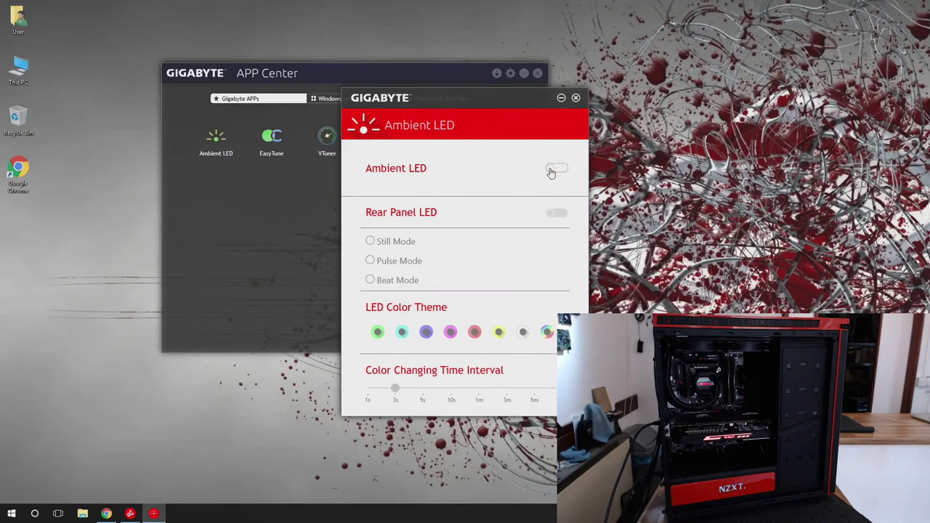
click(556, 171)
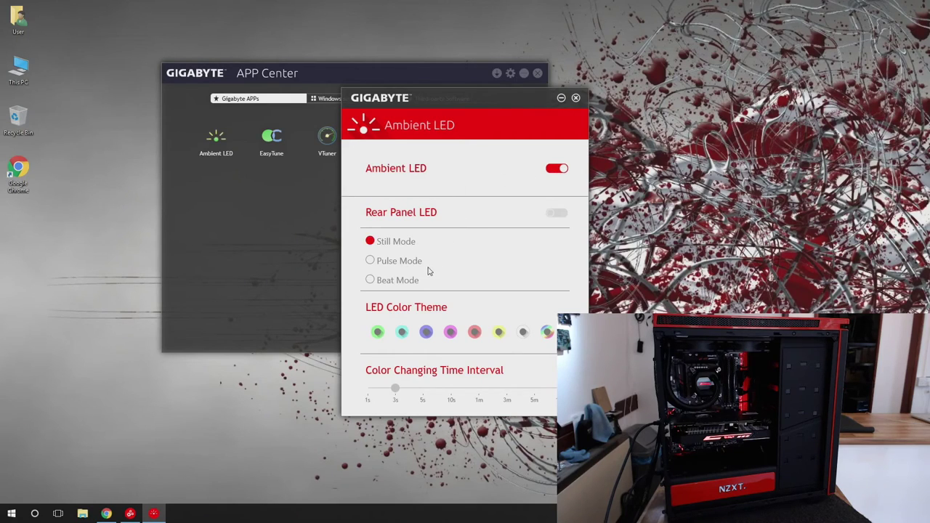
Switch the ambient lighting to Pulse Mode, Beat Mode and back to Still Mode, and close the Ambient LED utility.
click(370, 262)
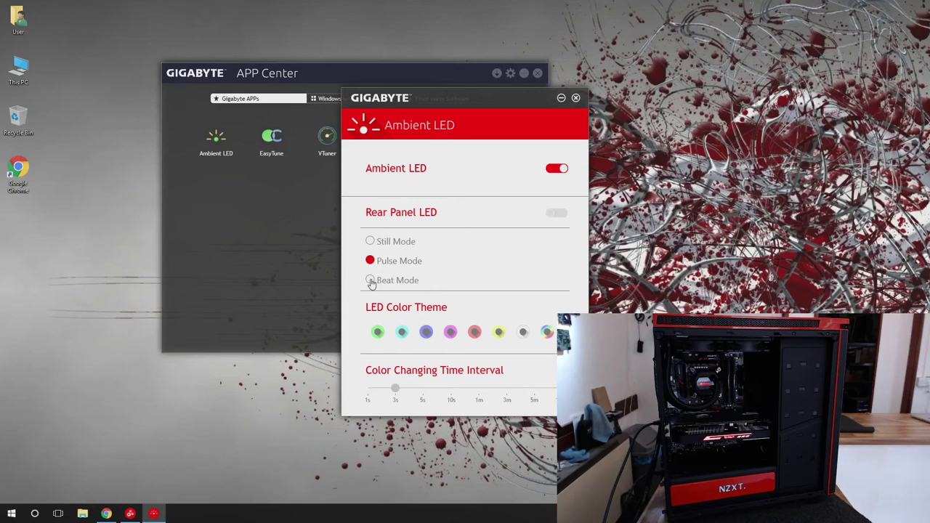
click(370, 282)
click(370, 241)
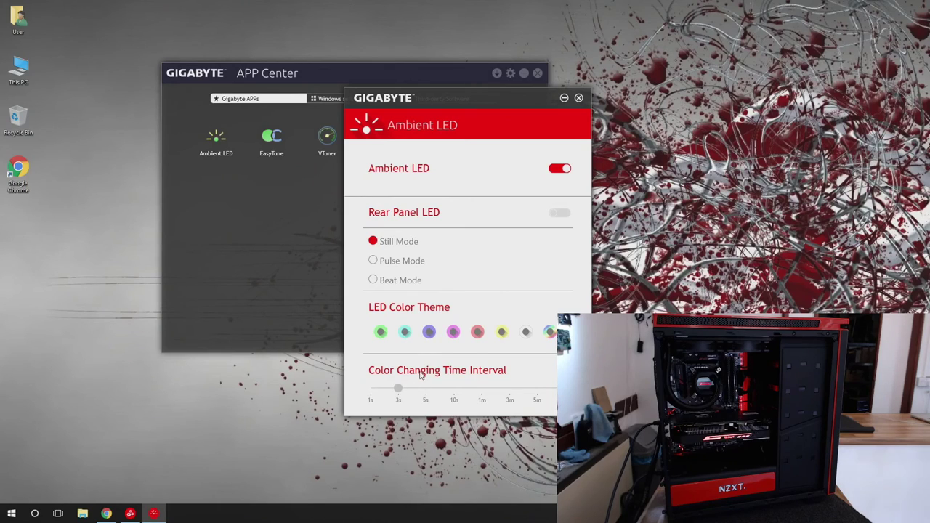
drag(468, 101, 432, 102)
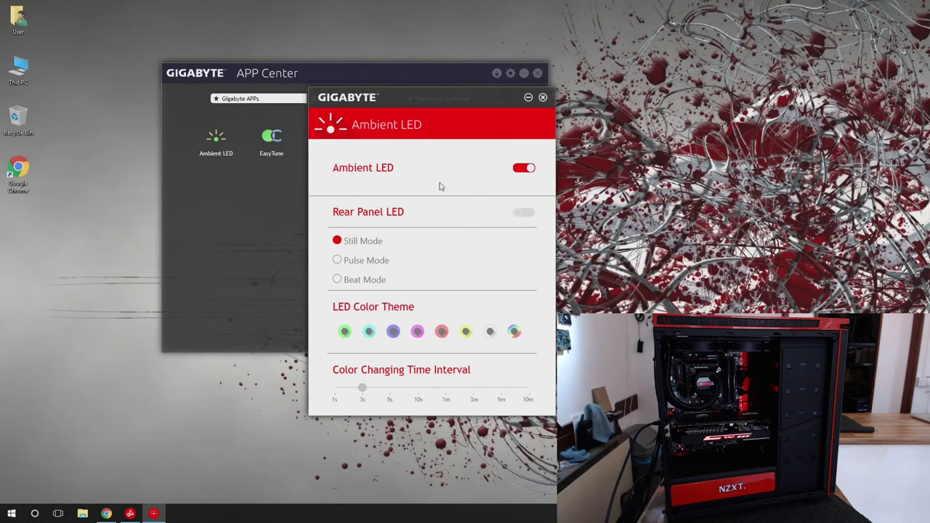
click(542, 98)
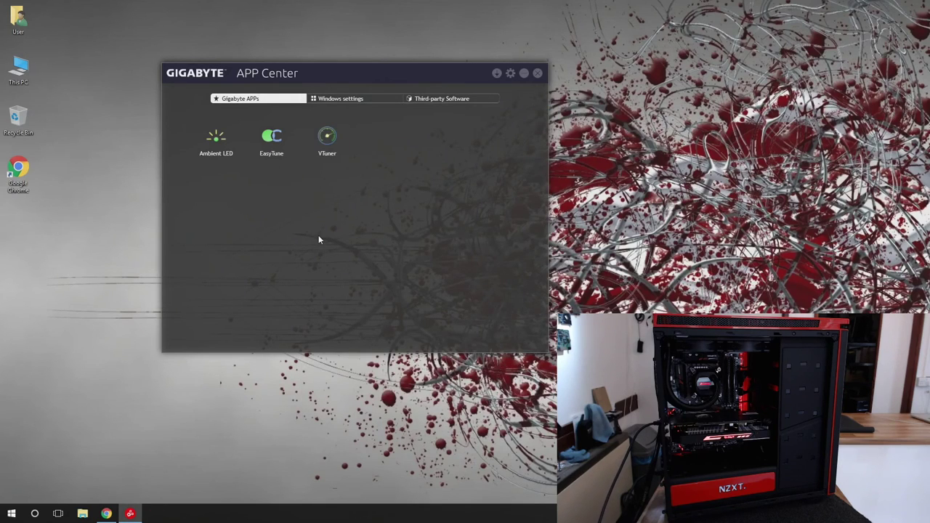